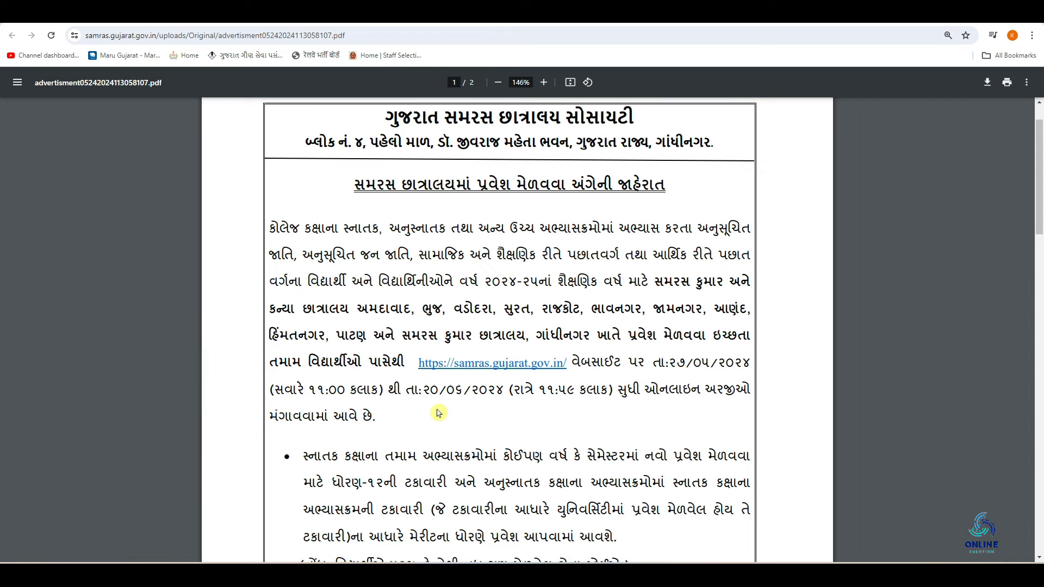
Search Google for "samras" in a new tab and open the official SAMRAS HOSTEL - Govt. Of Gujarat website
key(ctrl+t)
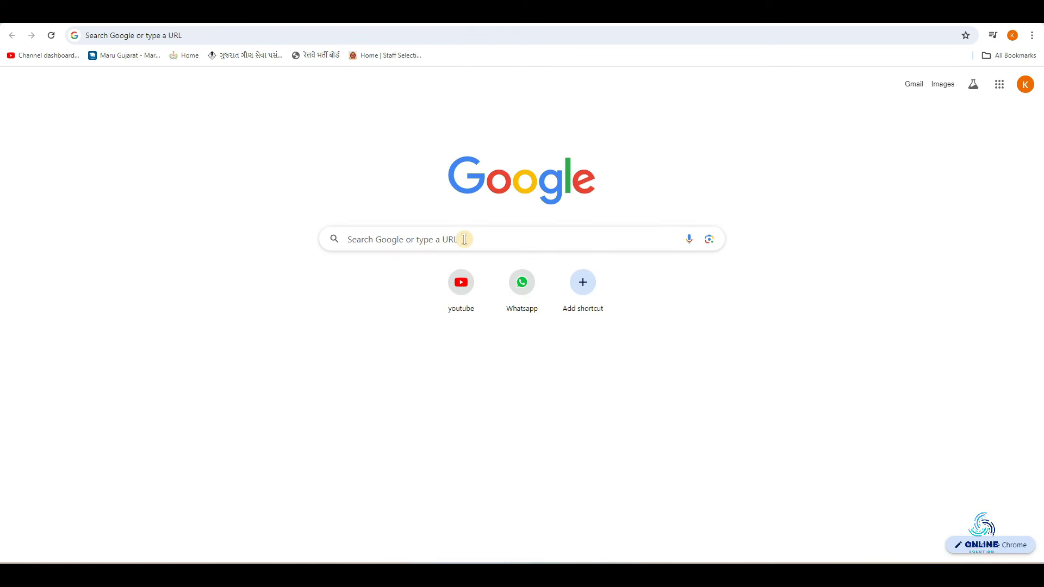
click(464, 239)
key(Down)
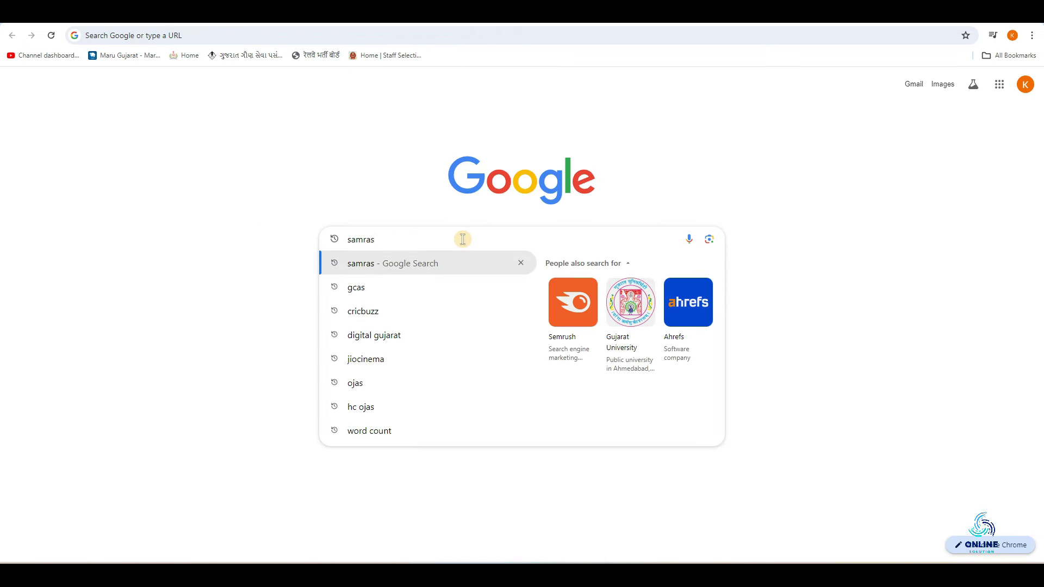
key(Return)
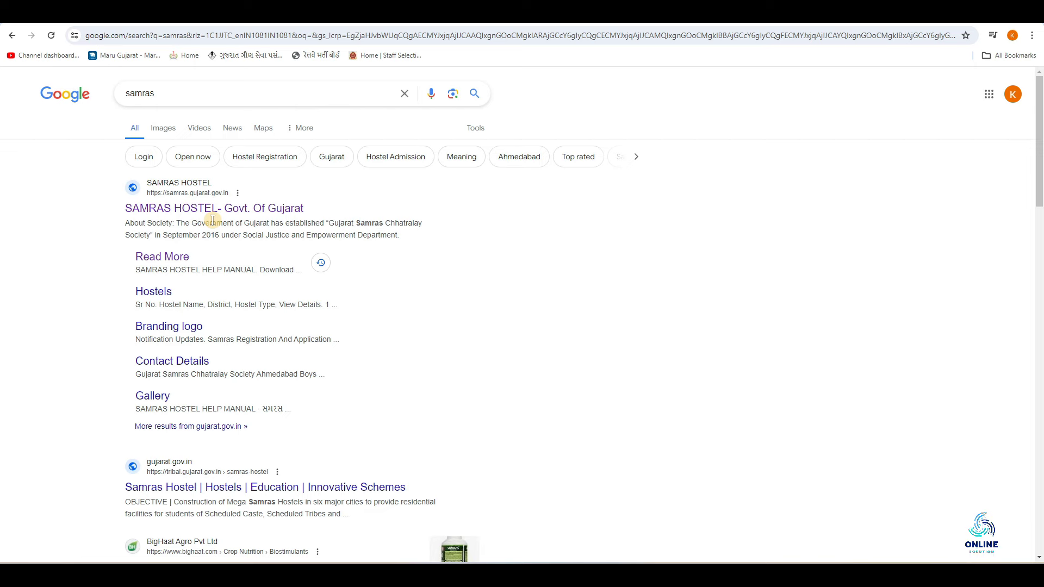
click(186, 213)
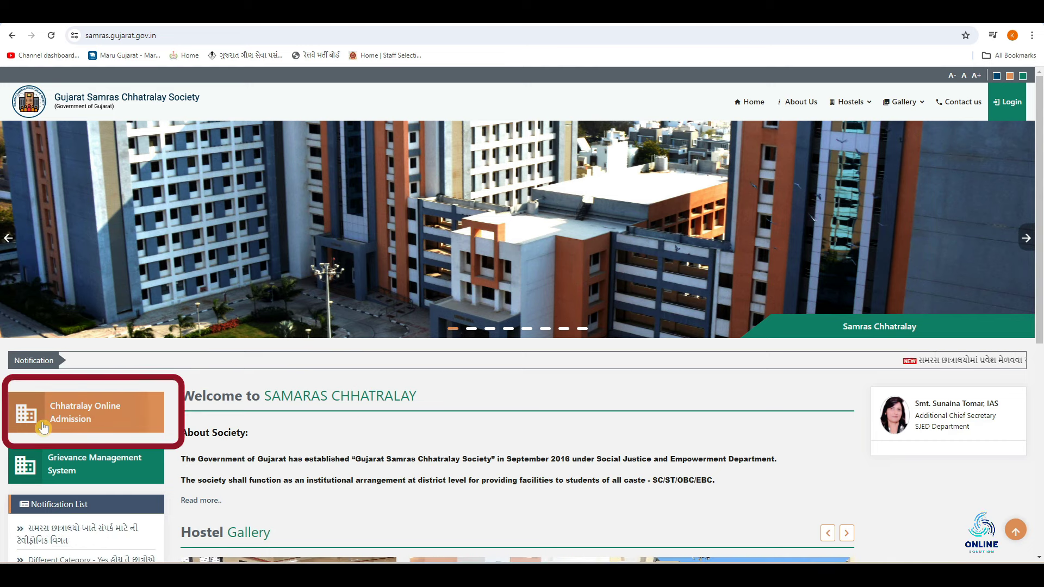
Open the student registration form from Chhatralay Online Admission and go through its first name, middle name and surname fields
click(84, 422)
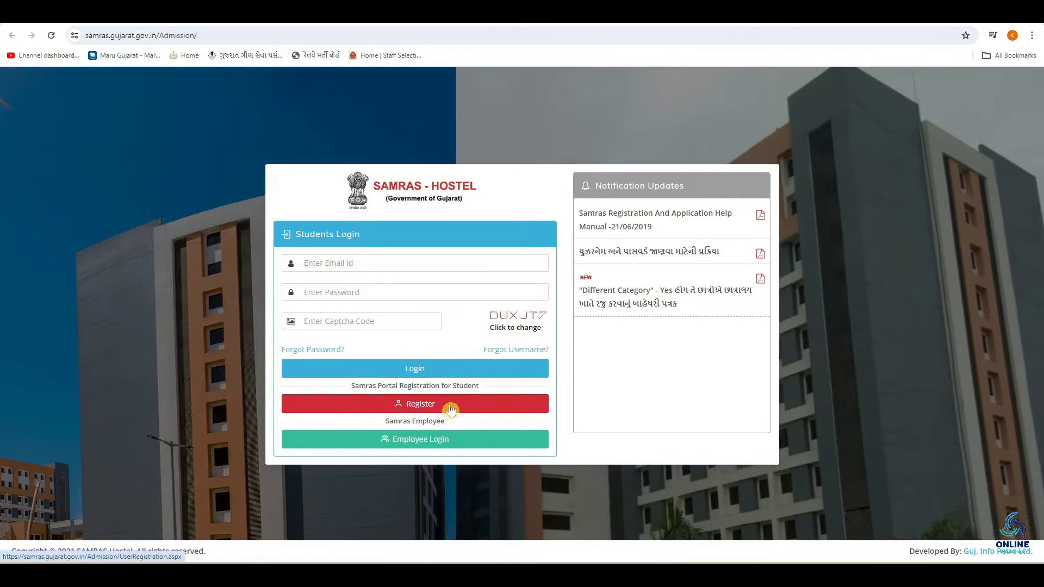
click(450, 410)
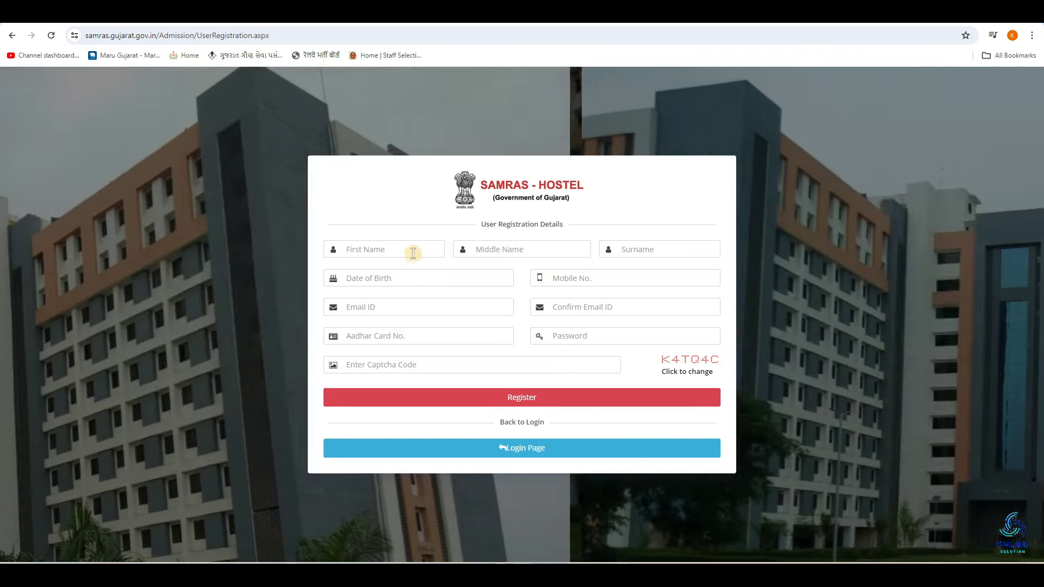
click(508, 248)
click(653, 250)
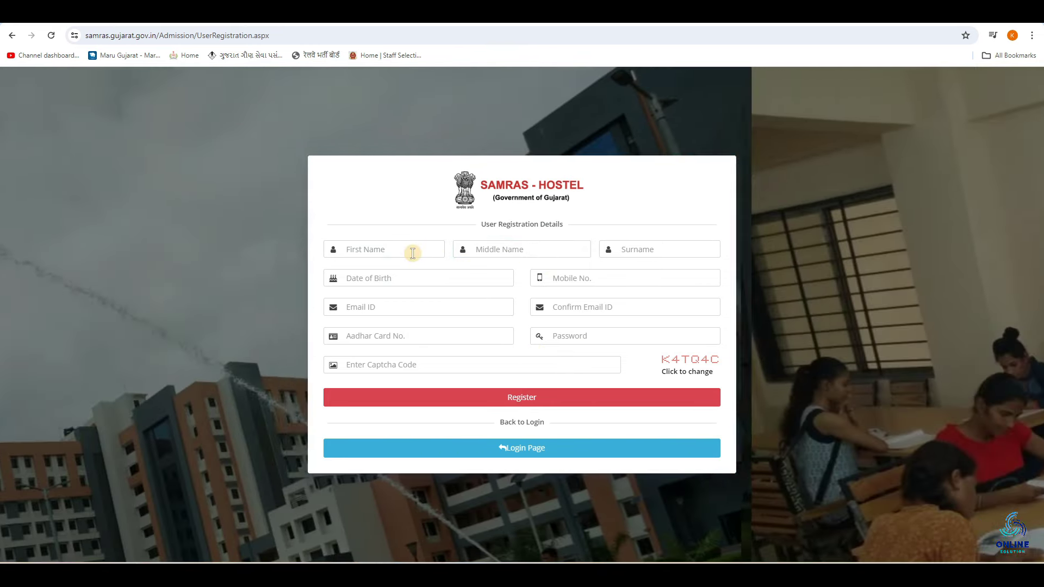
click(401, 253)
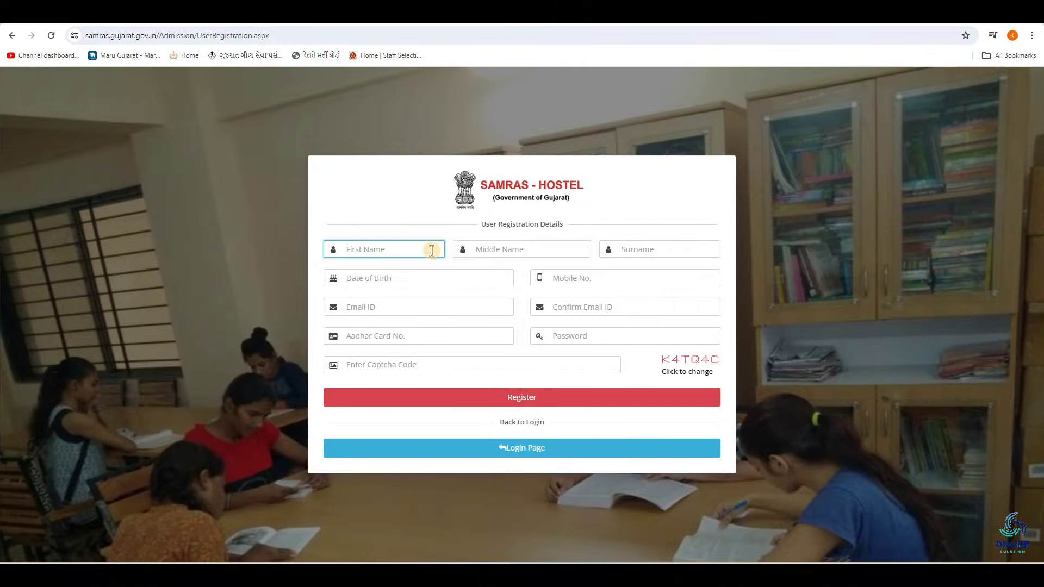
click(498, 248)
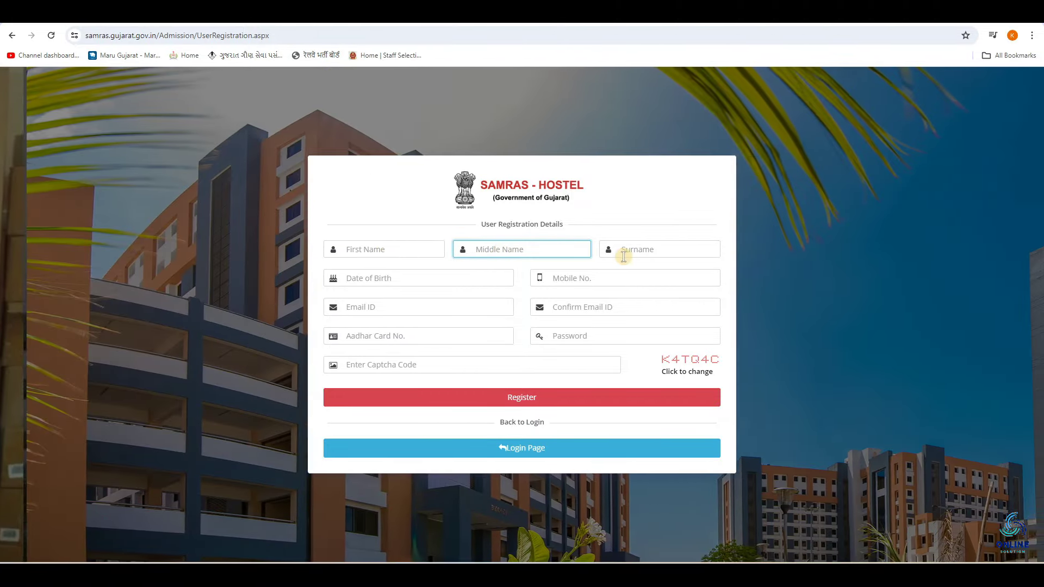
click(637, 254)
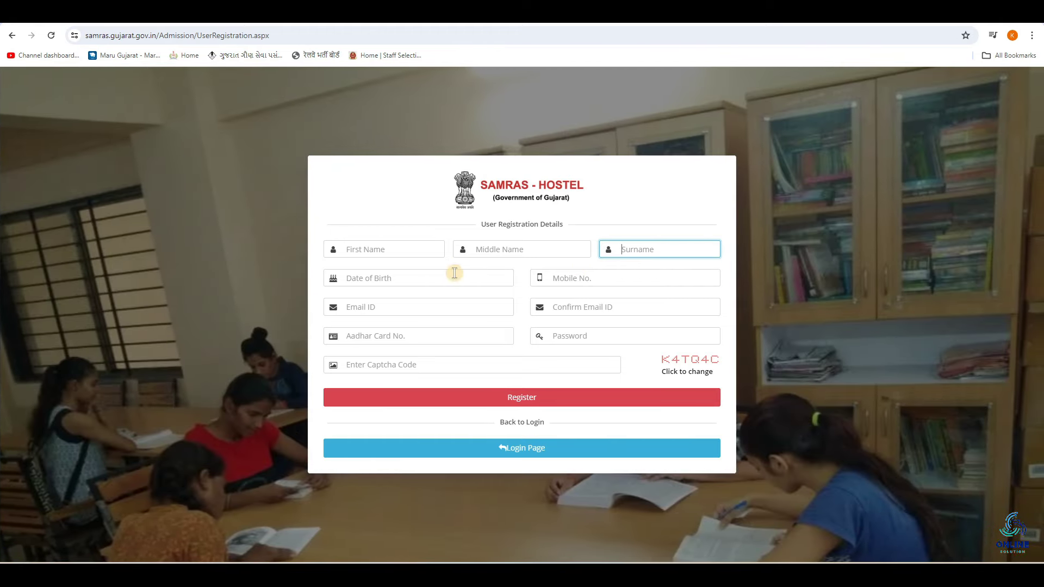
Enter the student's date of birth, go through the mobile, email, Aadhaar and captcha fields, and submit the registration
click(431, 275)
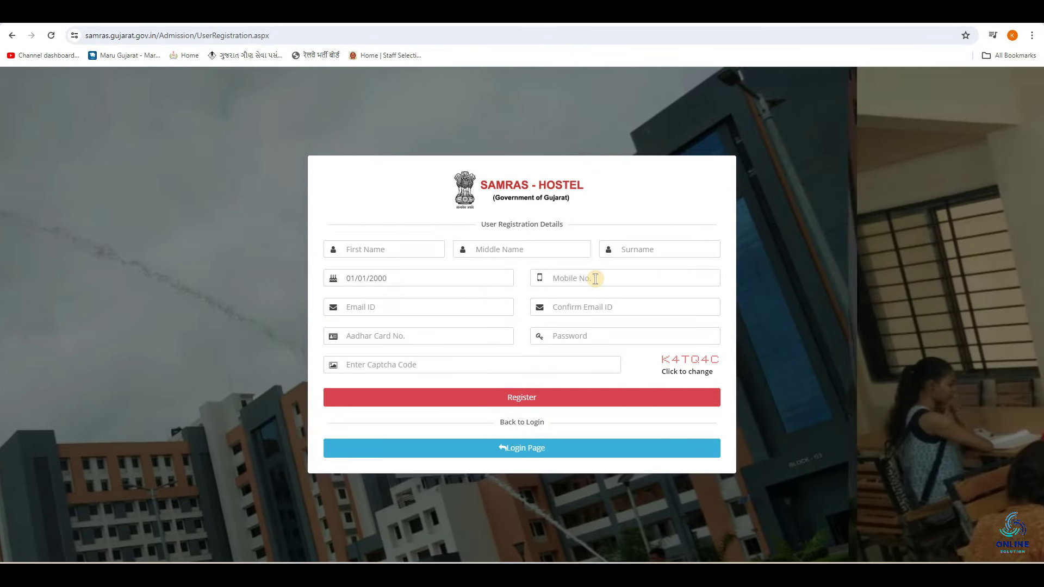
click(598, 277)
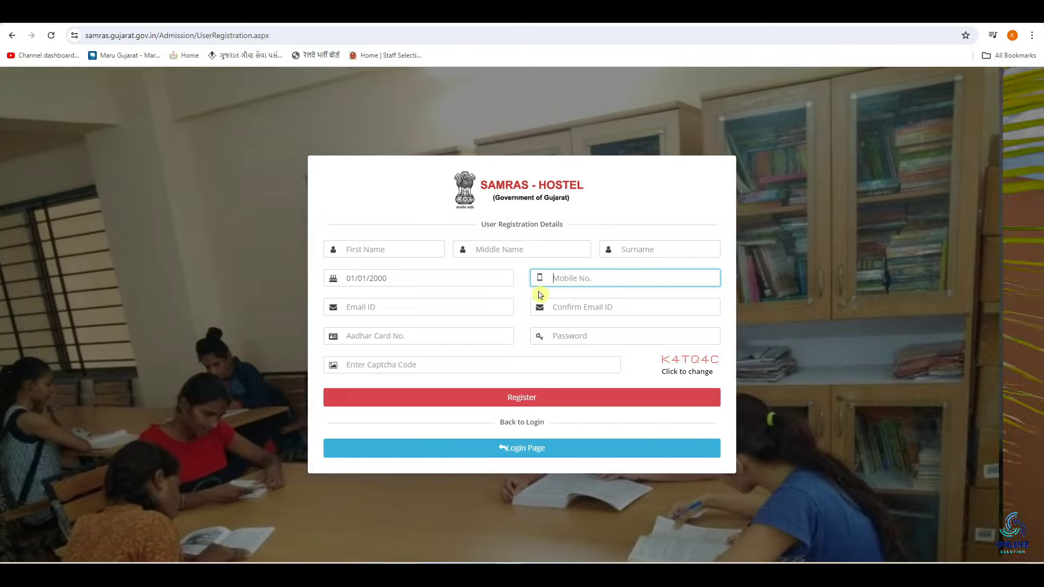
click(445, 306)
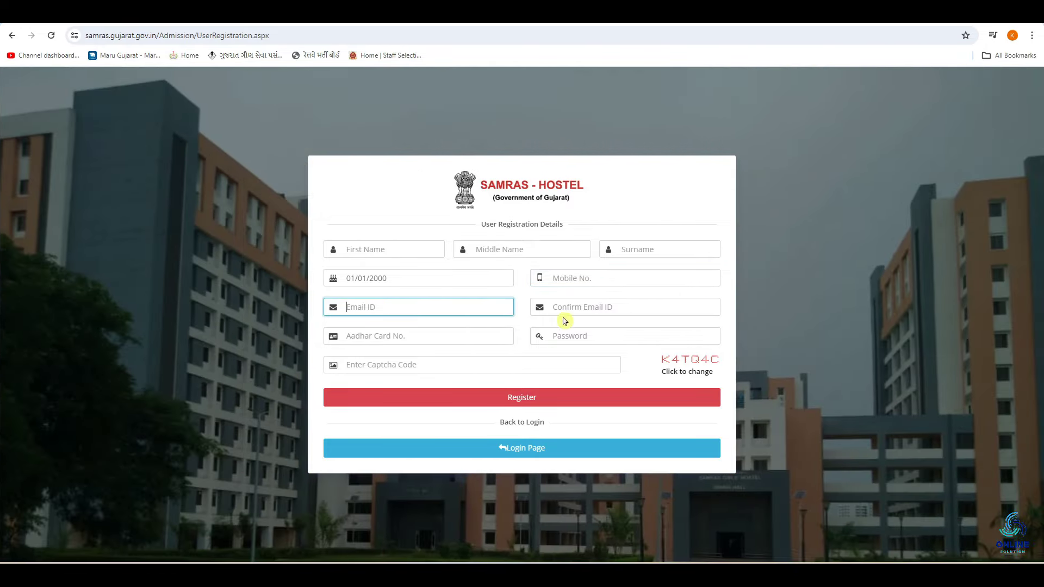
click(570, 308)
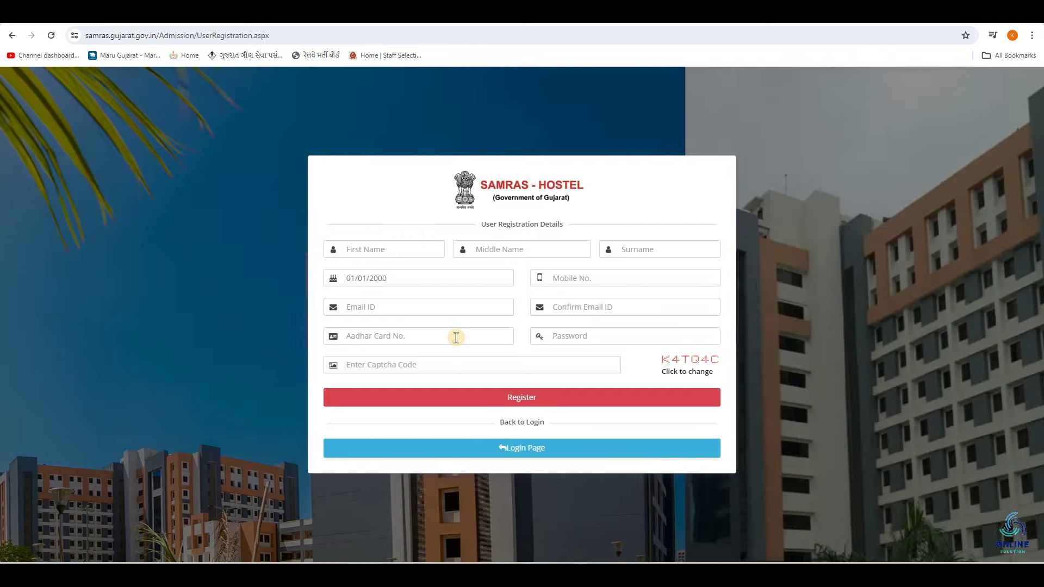
click(455, 338)
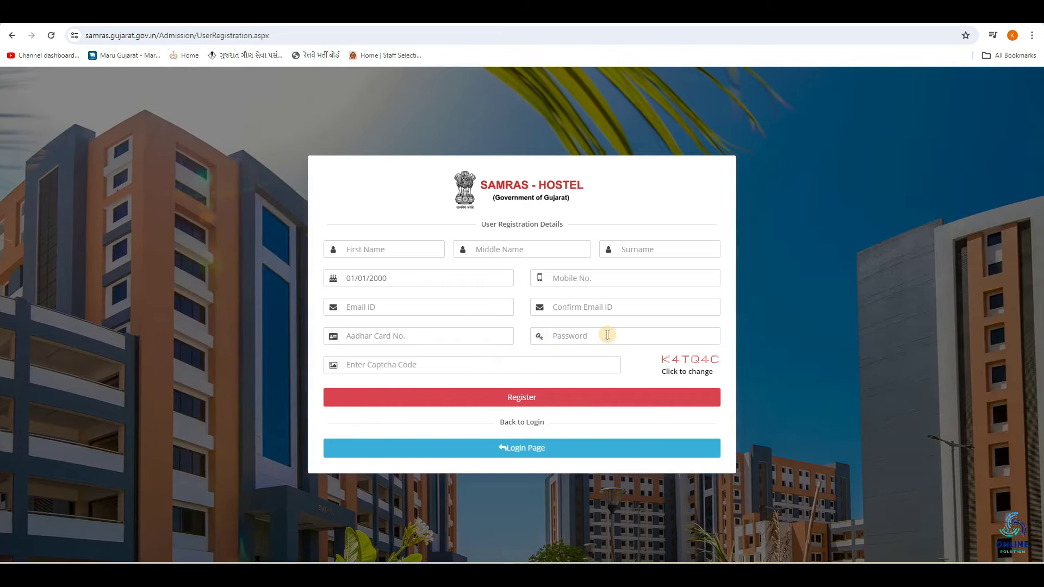
click(369, 365)
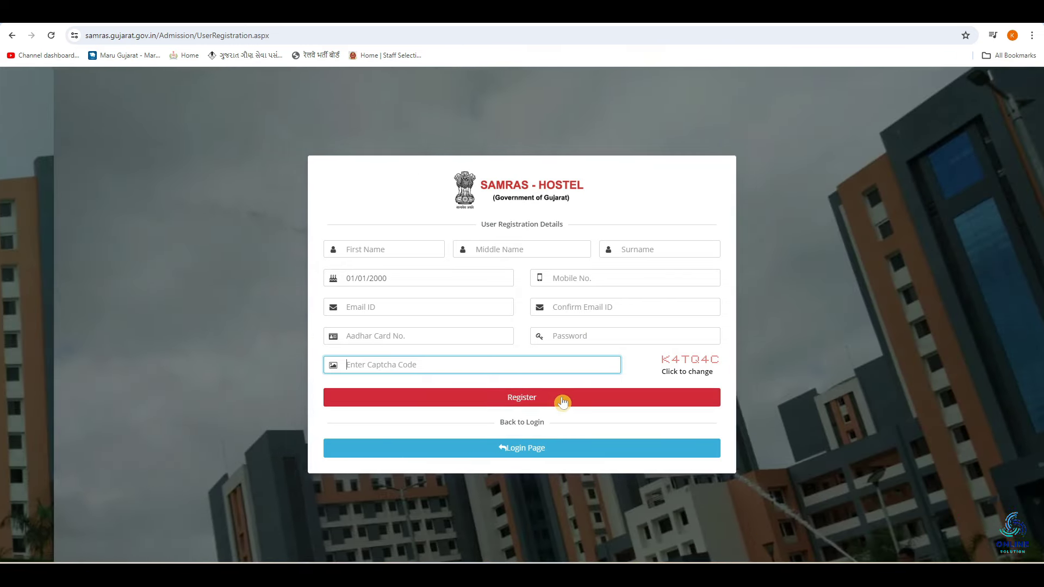
click(562, 402)
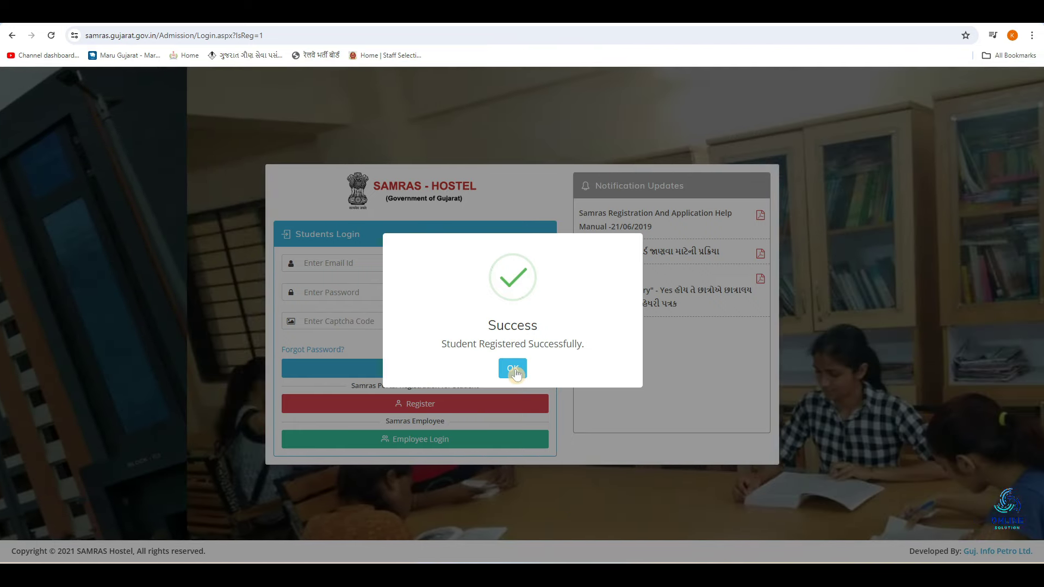
click(515, 367)
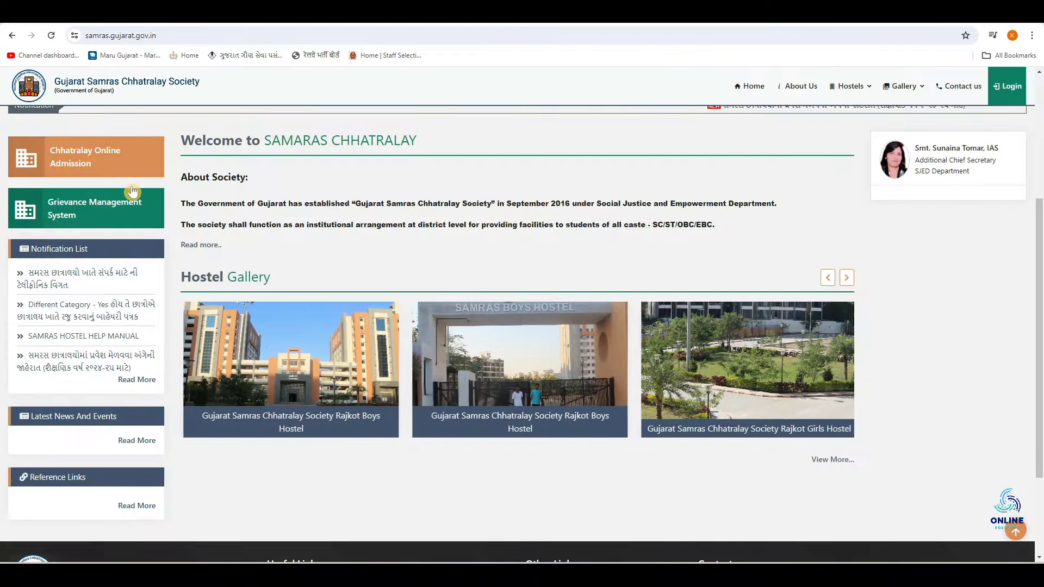
Return to Chhatralay Online Admission and go through the student login's email, password and captcha fields
click(111, 167)
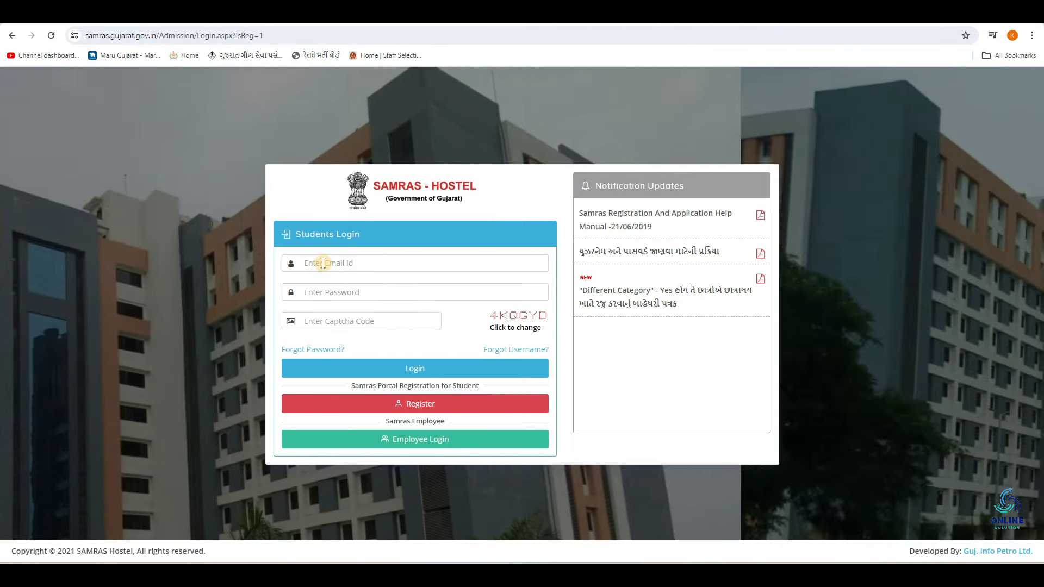
click(313, 262)
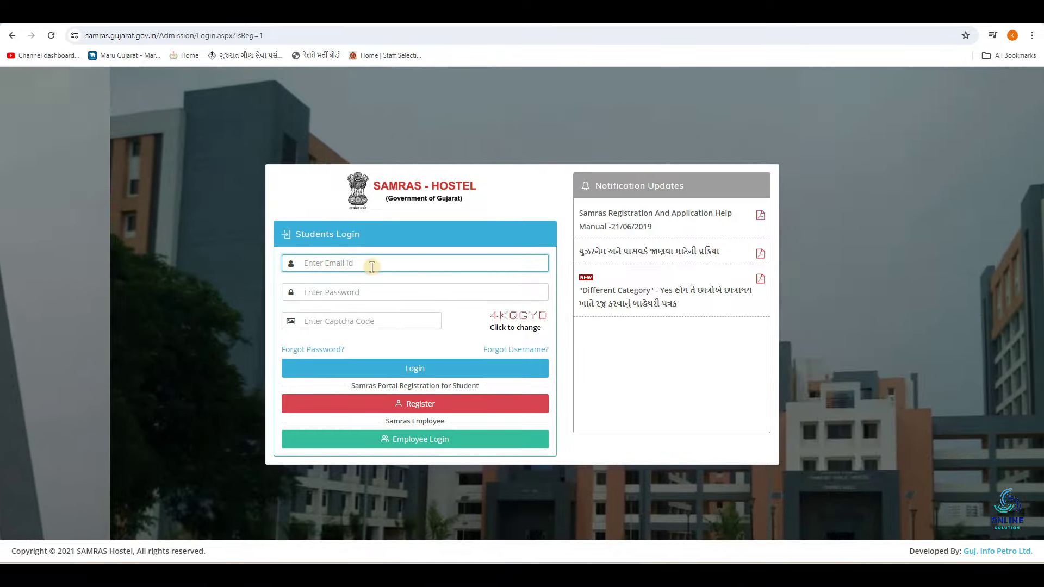
click(351, 292)
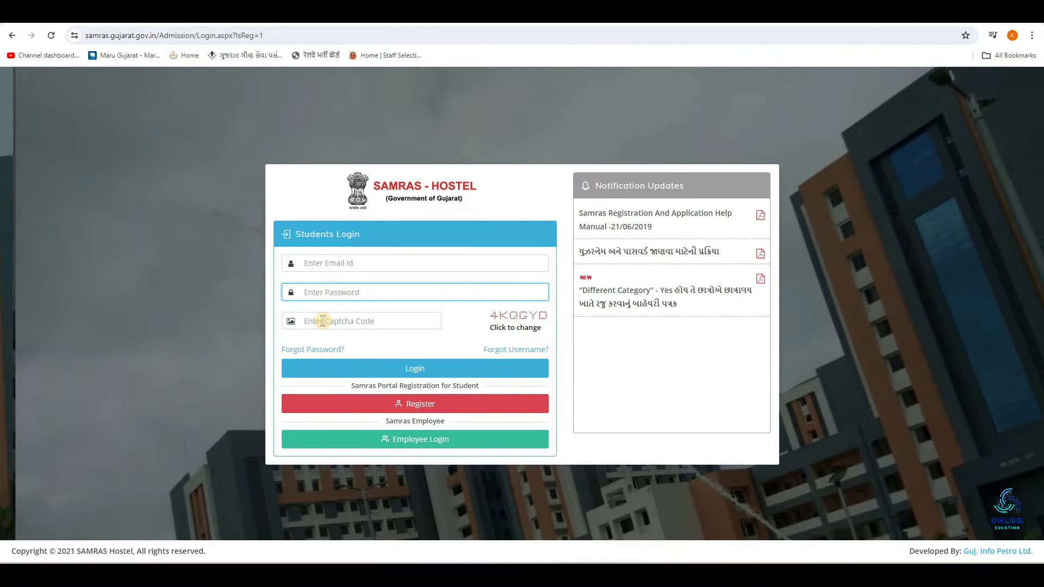
click(323, 320)
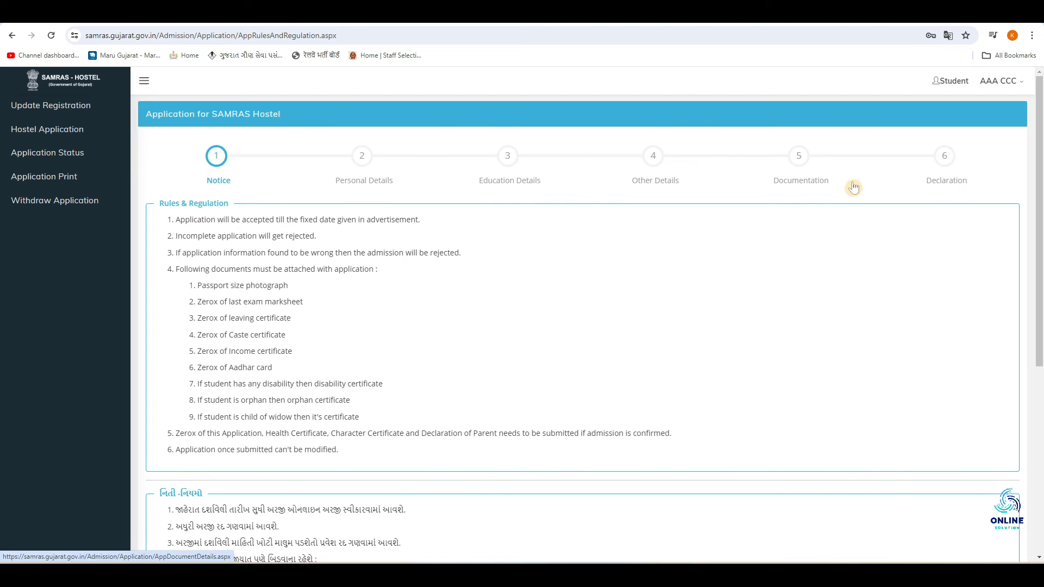
Review the required documents in the hostel application's rules, agree to the rules and regulations, and save to continue
scroll(401, 312, down, 5)
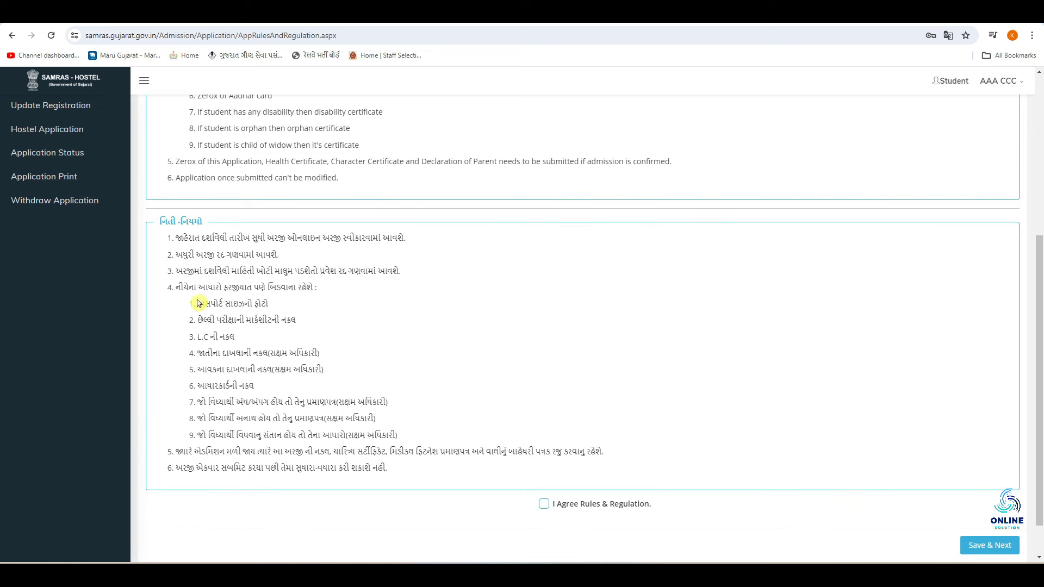
drag(198, 305, 408, 437)
click(407, 405)
click(543, 504)
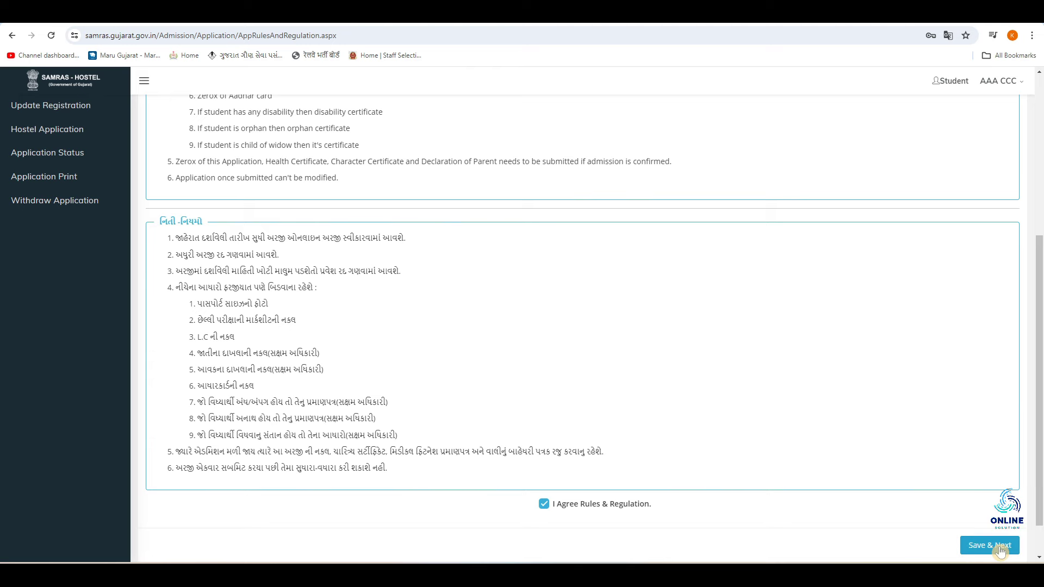
click(1001, 545)
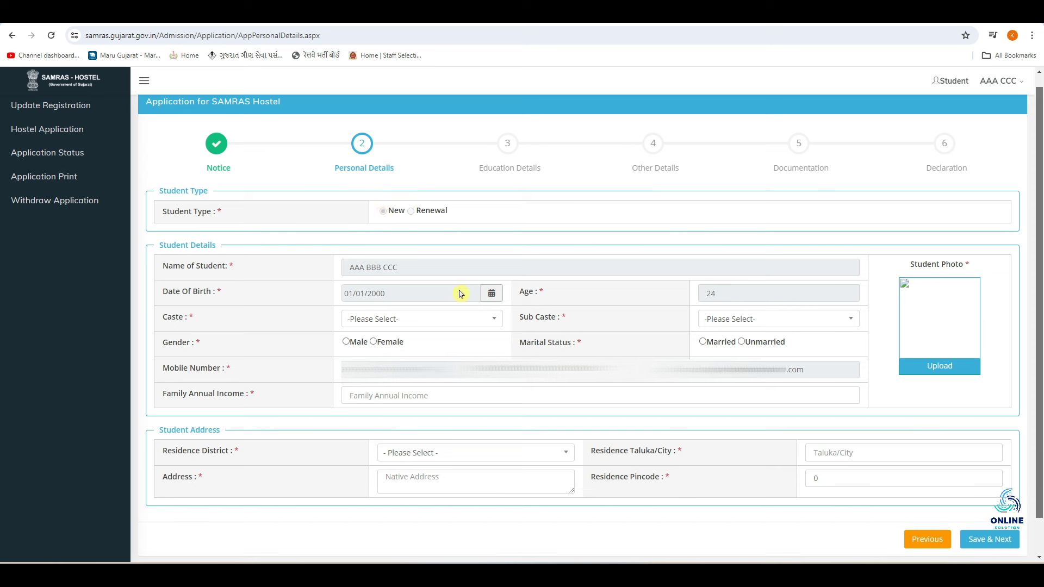
Set the student's caste to Other and view the matching sub caste options
click(386, 320)
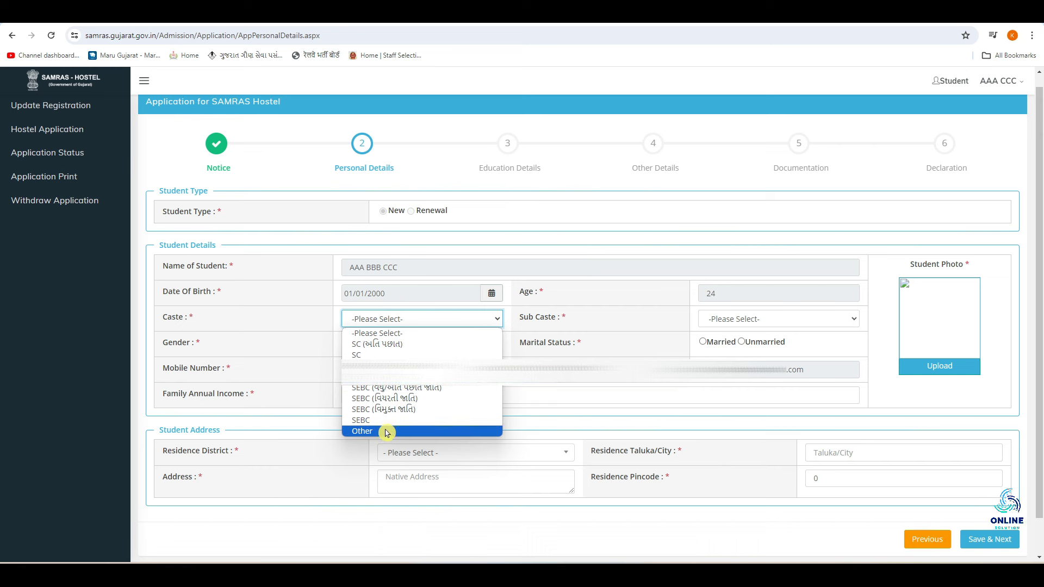
click(406, 436)
click(729, 320)
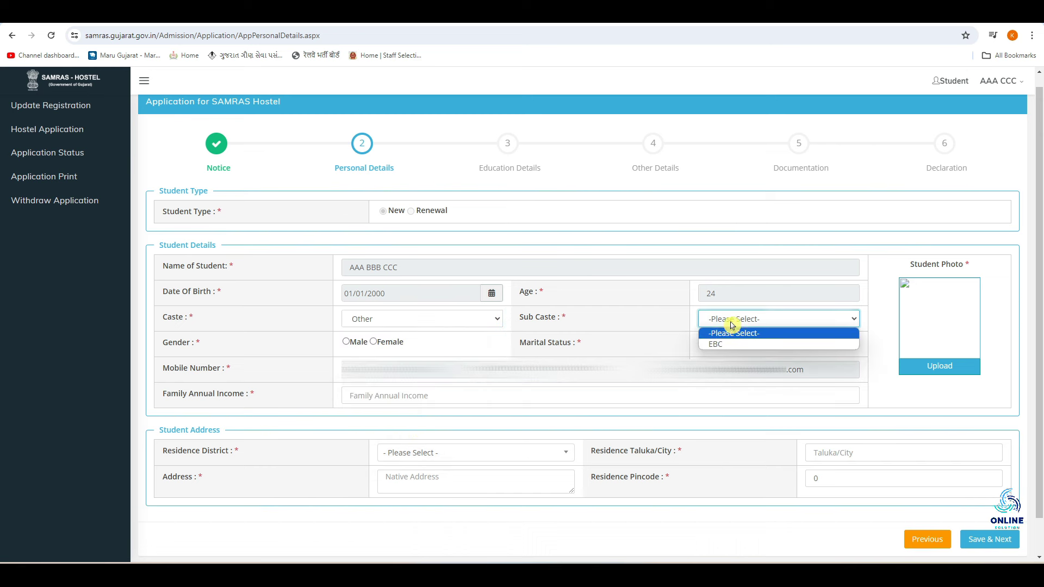
Set the student's caste to SEBC and look through the sub castes offered for it
click(469, 322)
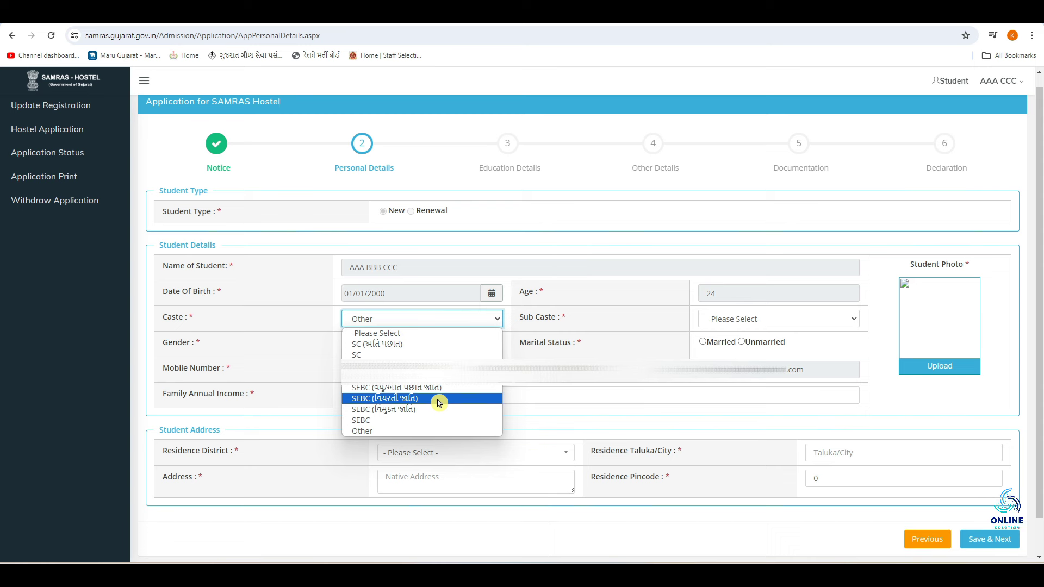
click(413, 420)
click(731, 320)
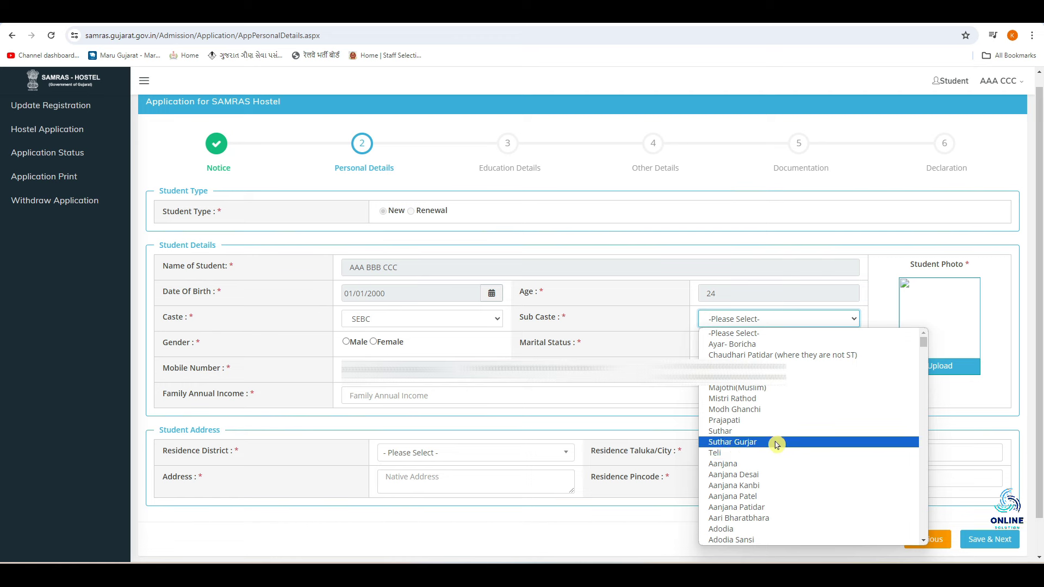
Try SC as the student's caste and look through its sub caste options without choosing one
click(422, 319)
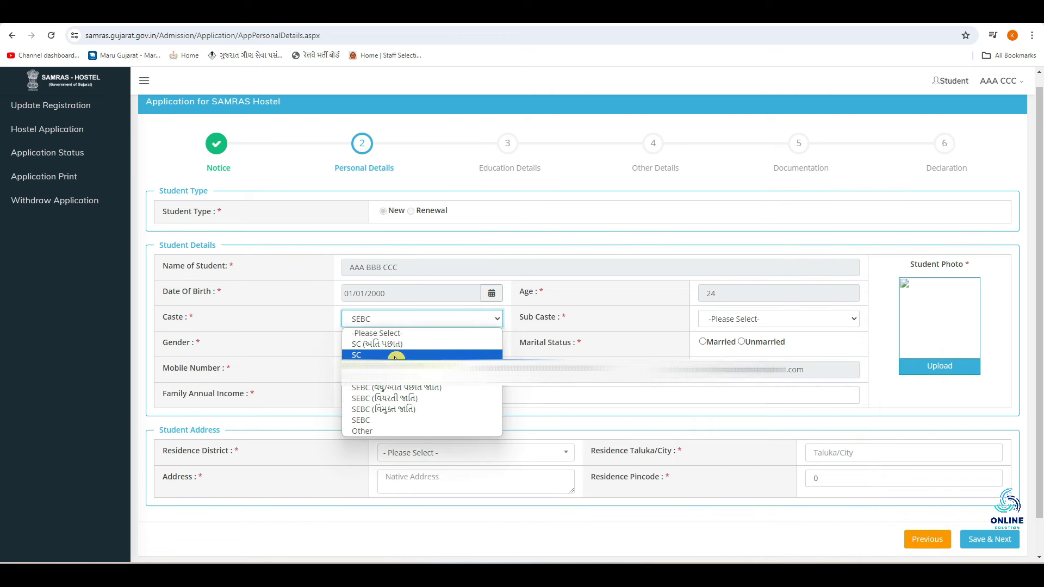
key(Return)
click(773, 321)
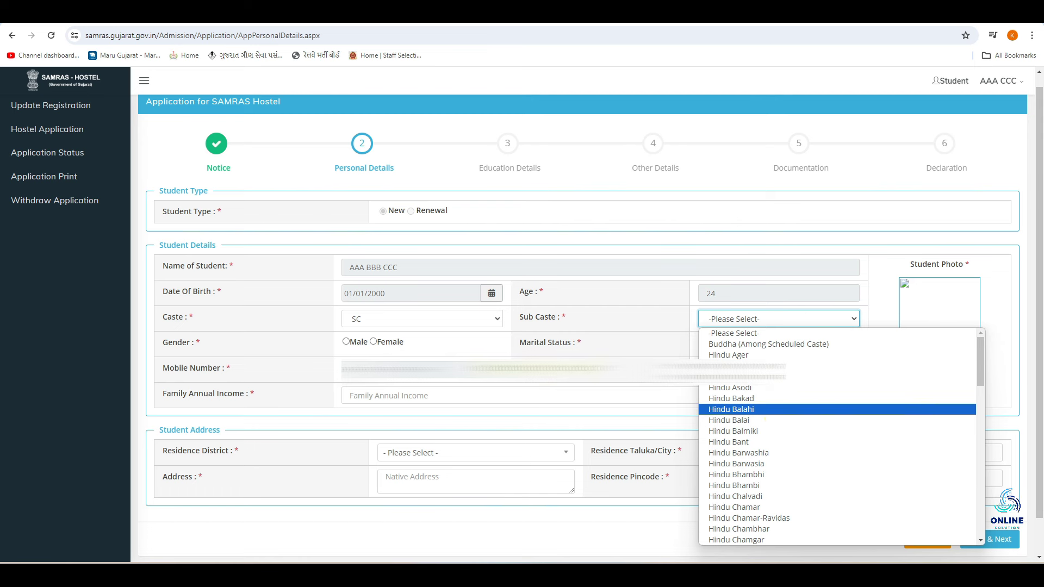
click(318, 348)
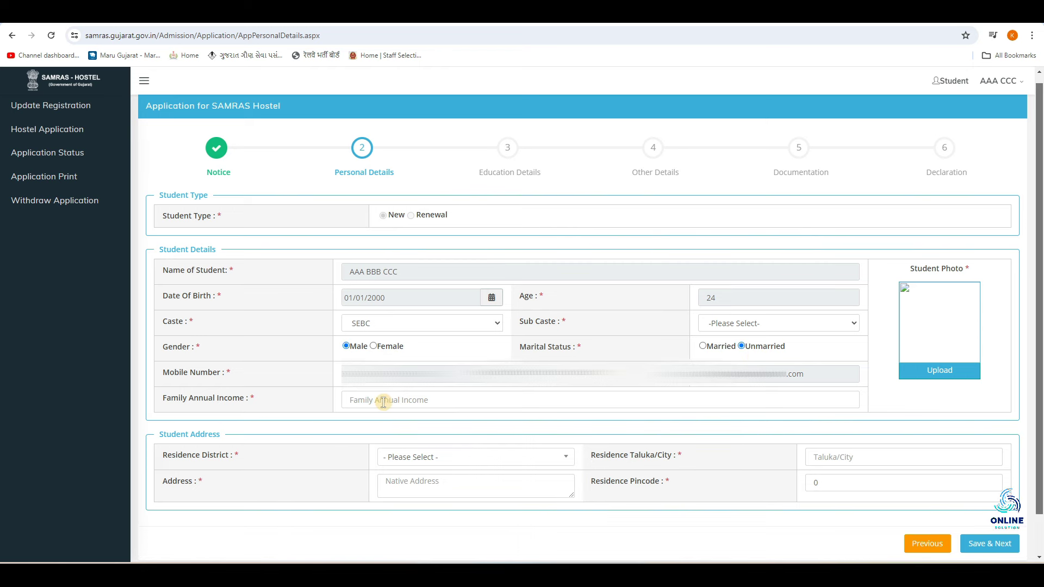
Go to the family annual income field, leave it empty, and set the residence district to Bhavnagar
click(384, 401)
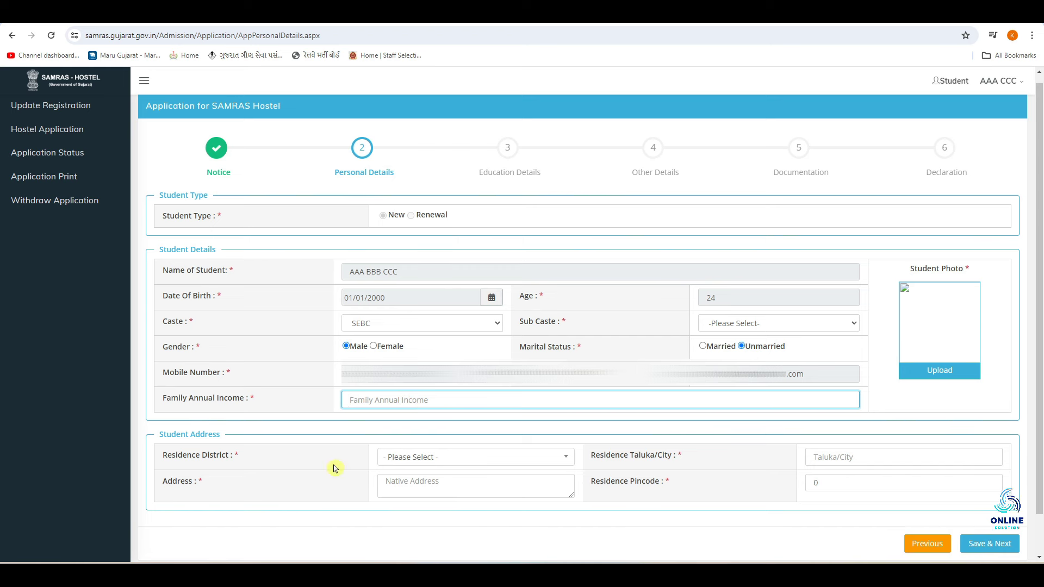
click(472, 461)
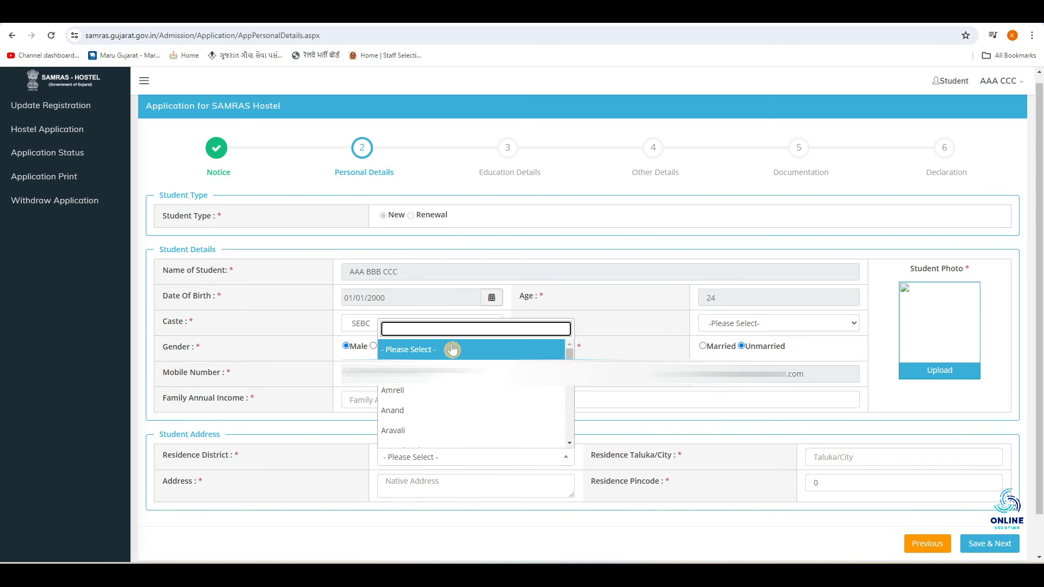
scroll(489, 410, down, 2)
click(490, 410)
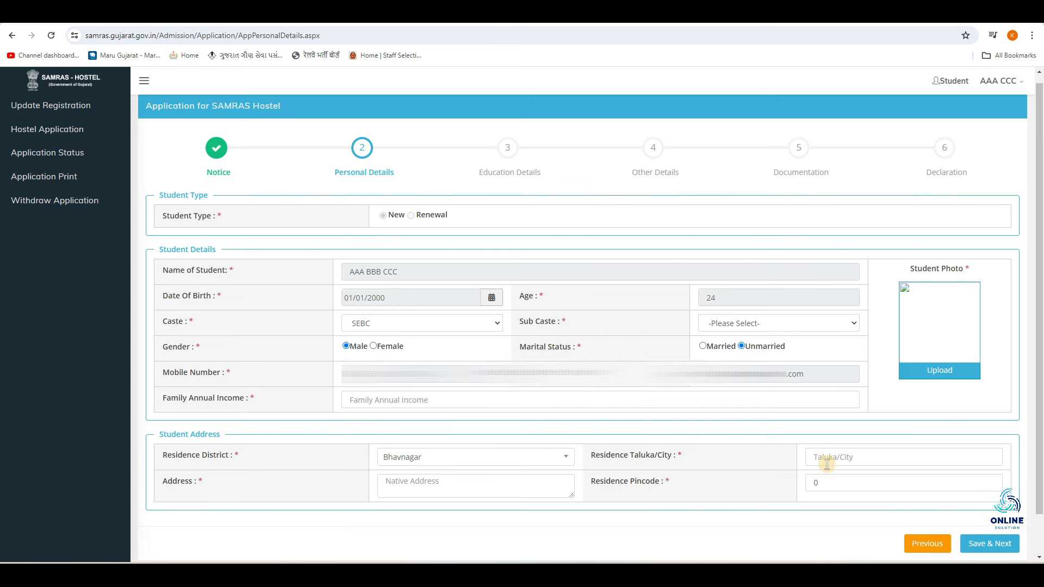
Visit the residence taluka/city and address fields, leaving both empty, and enter the residence pincode
click(822, 457)
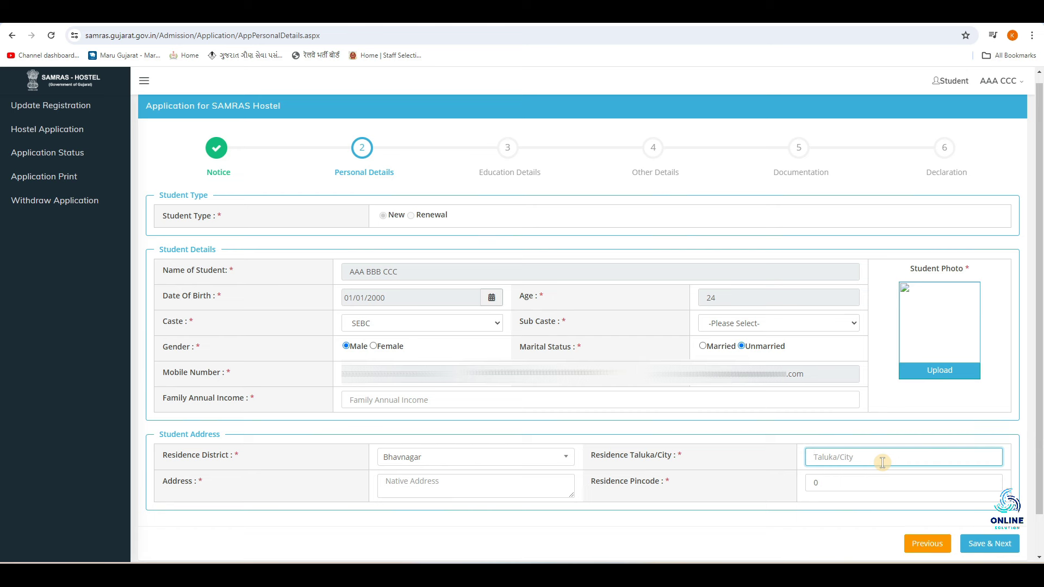
click(422, 481)
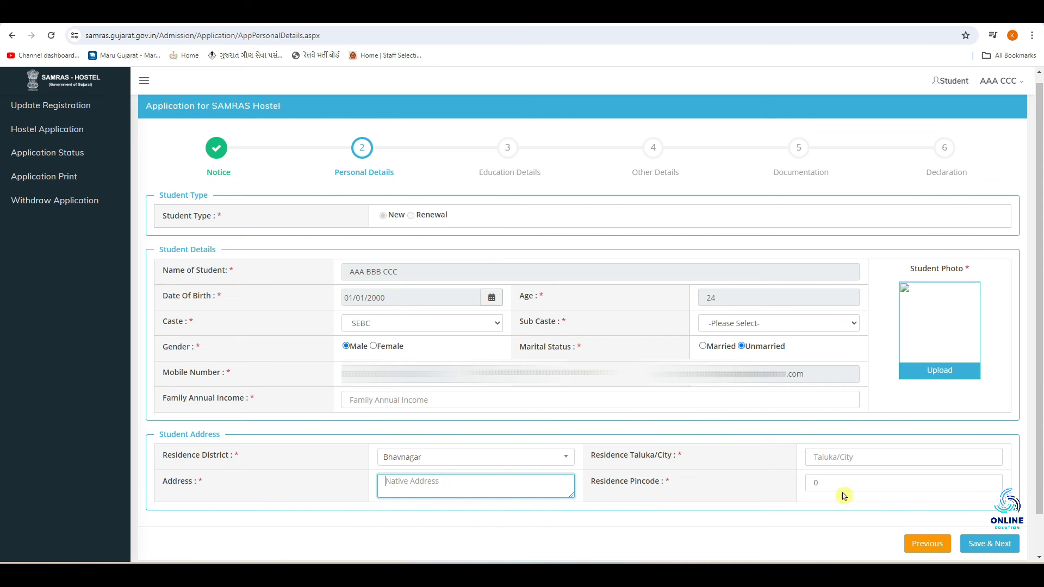
click(823, 483)
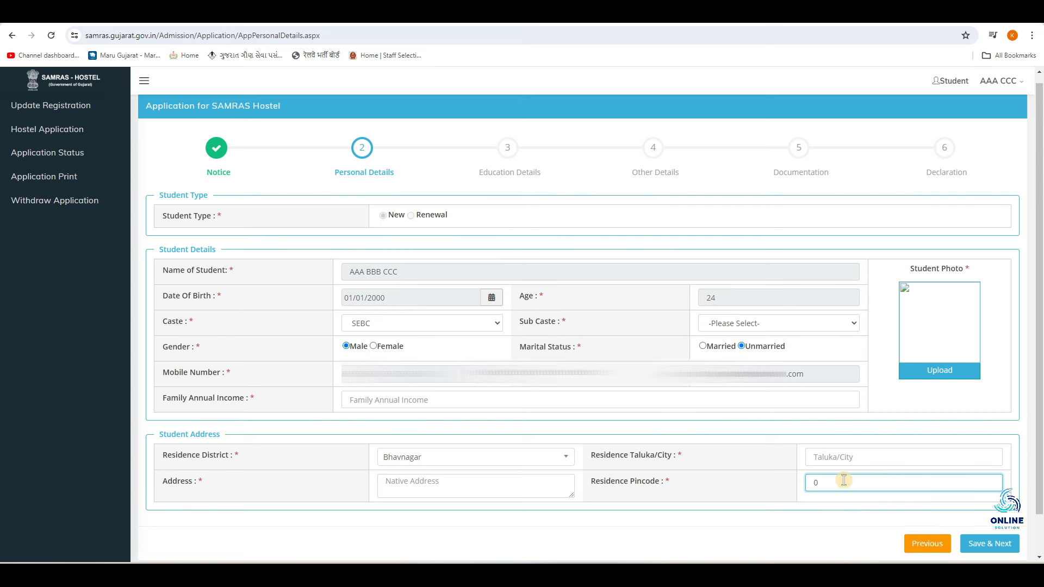
text(364001)
Upload the student photo and save the personal details to continue to Education Details
click(927, 317)
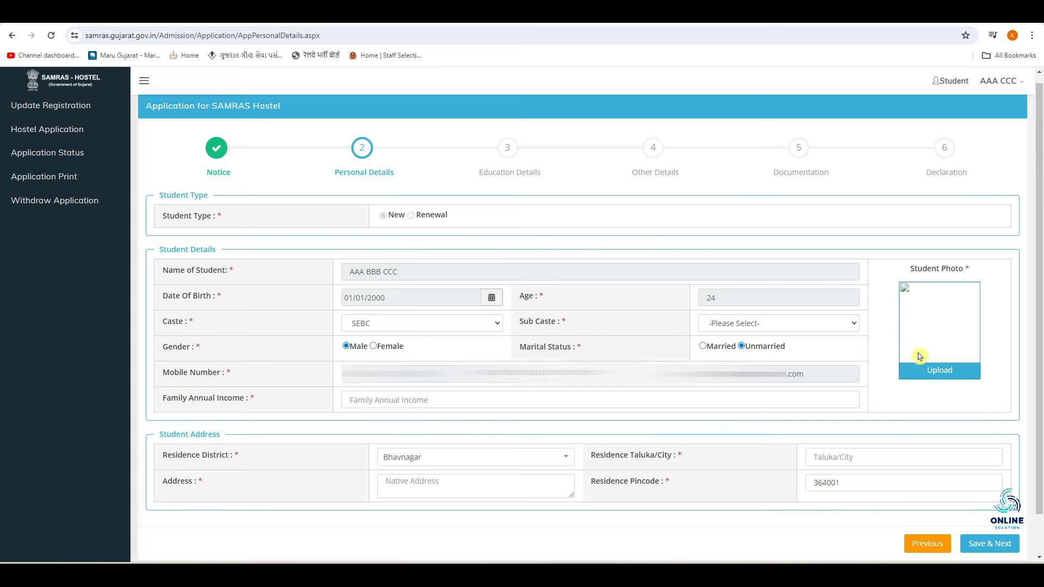
click(943, 379)
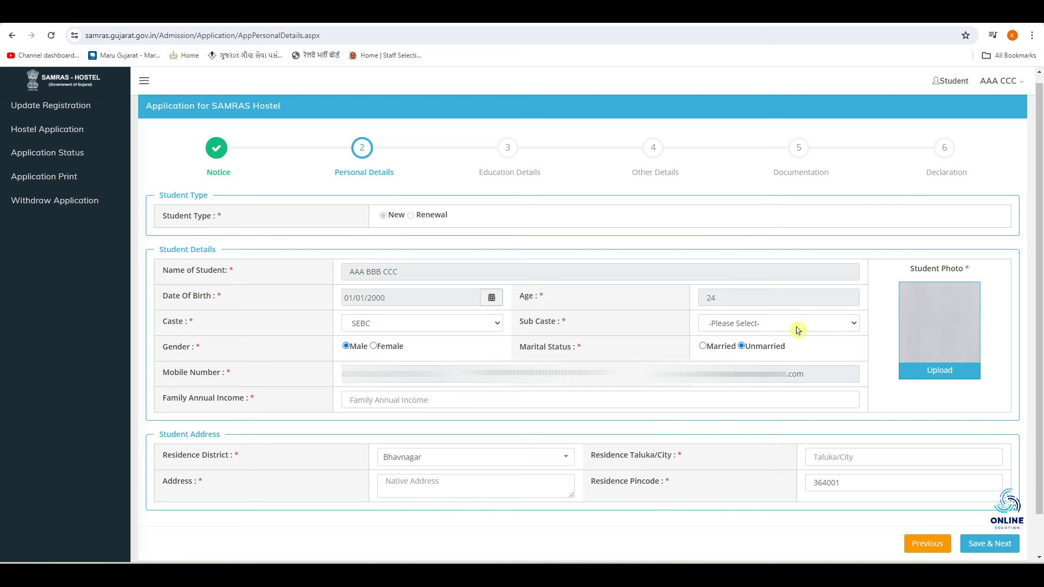
click(991, 541)
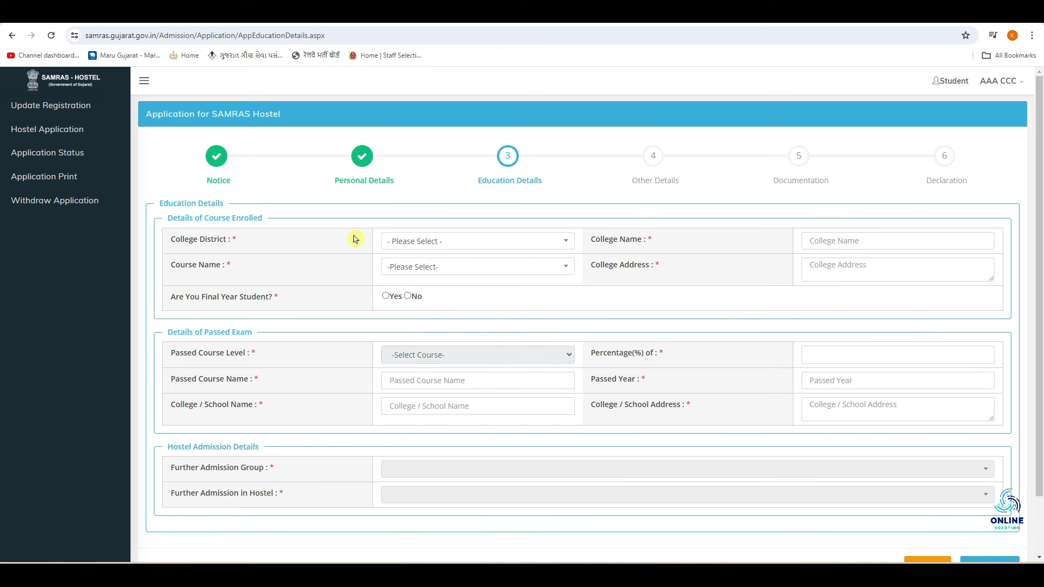
Set the college district of the enrolled course to Bhavnagar and go to the college name field, leaving it empty
click(469, 242)
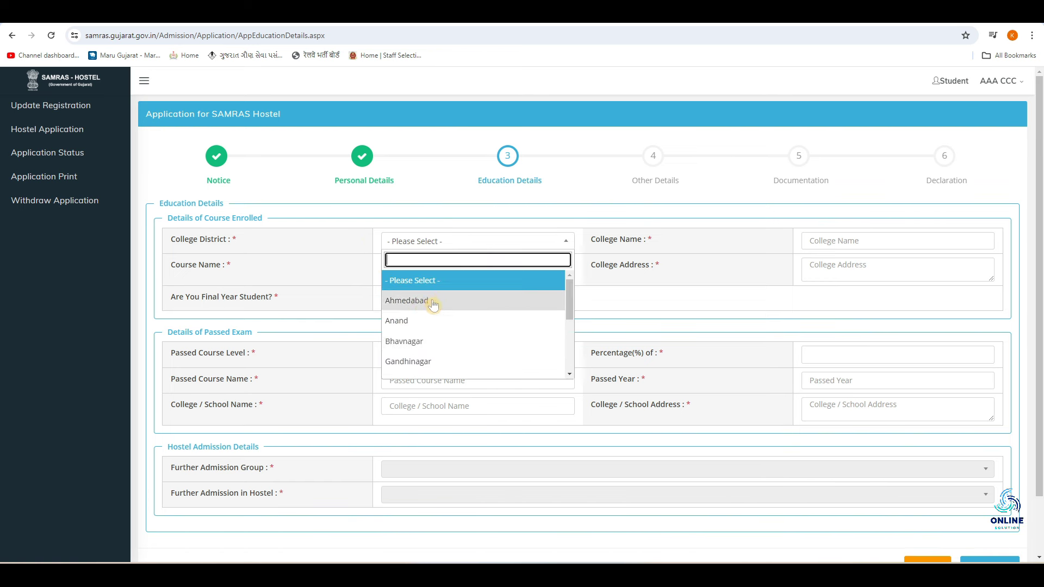
click(438, 350)
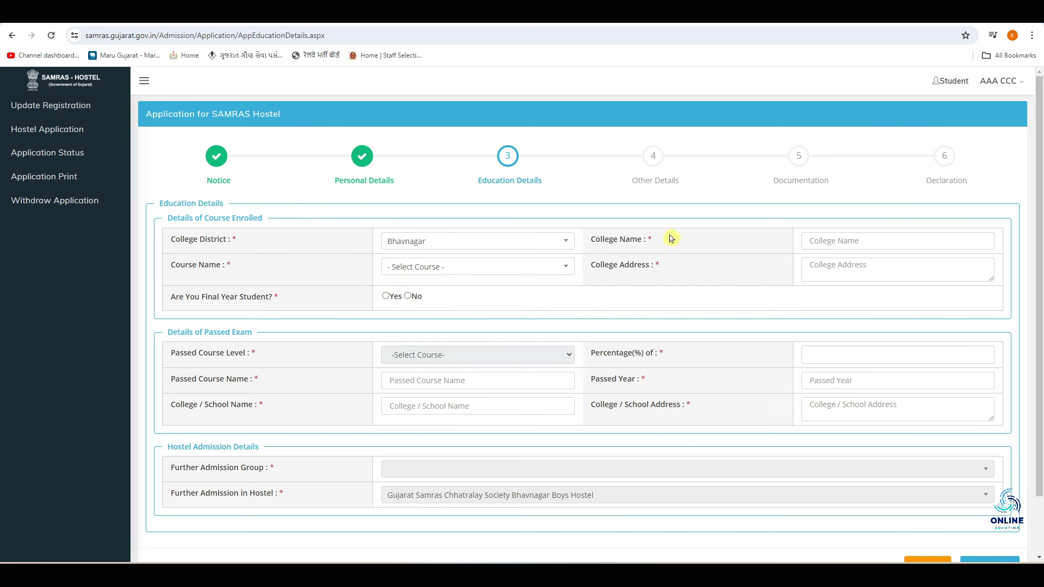
click(879, 240)
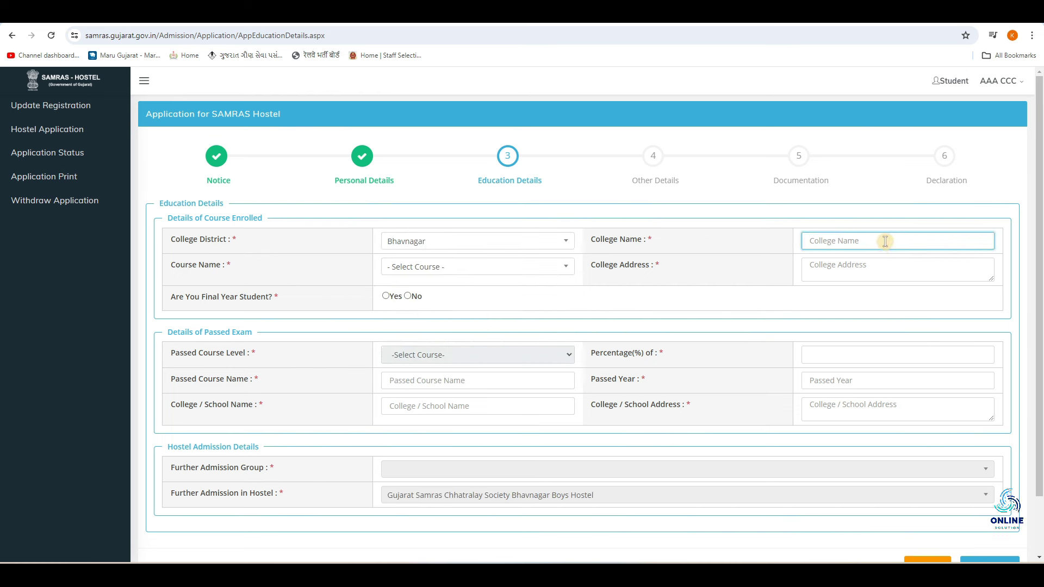
Select B.COM as the enrolled course, leave the college address empty, and answer No to being a final year student
click(466, 270)
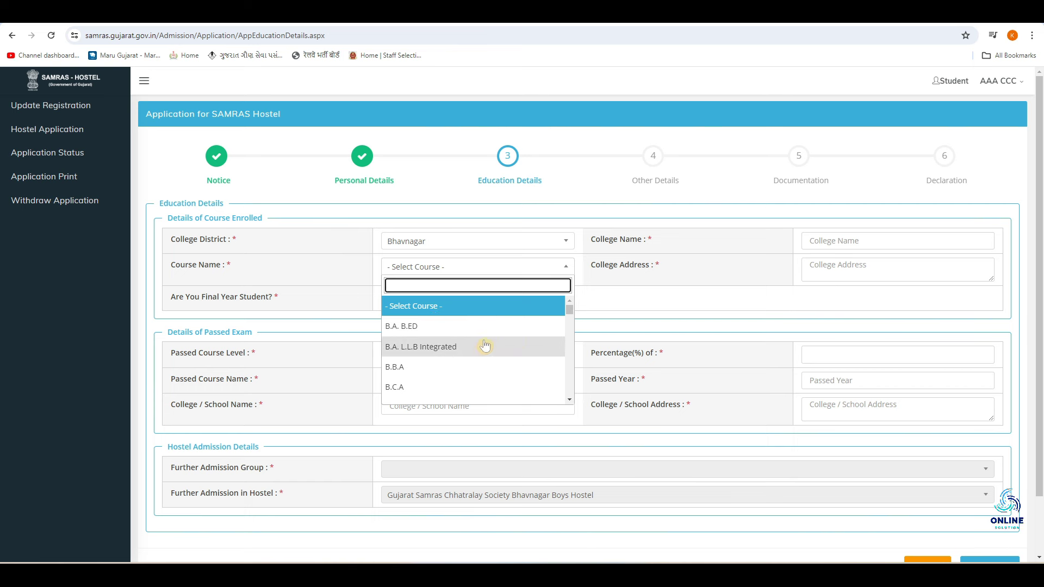
scroll(481, 348, down, 1)
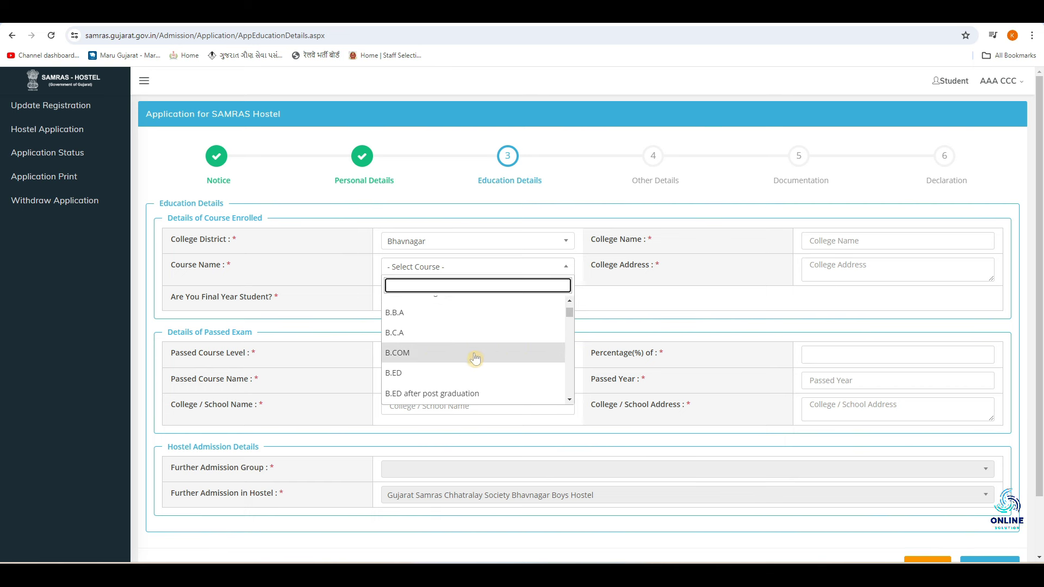
scroll(473, 357, down, 2)
scroll(459, 371, down, 1)
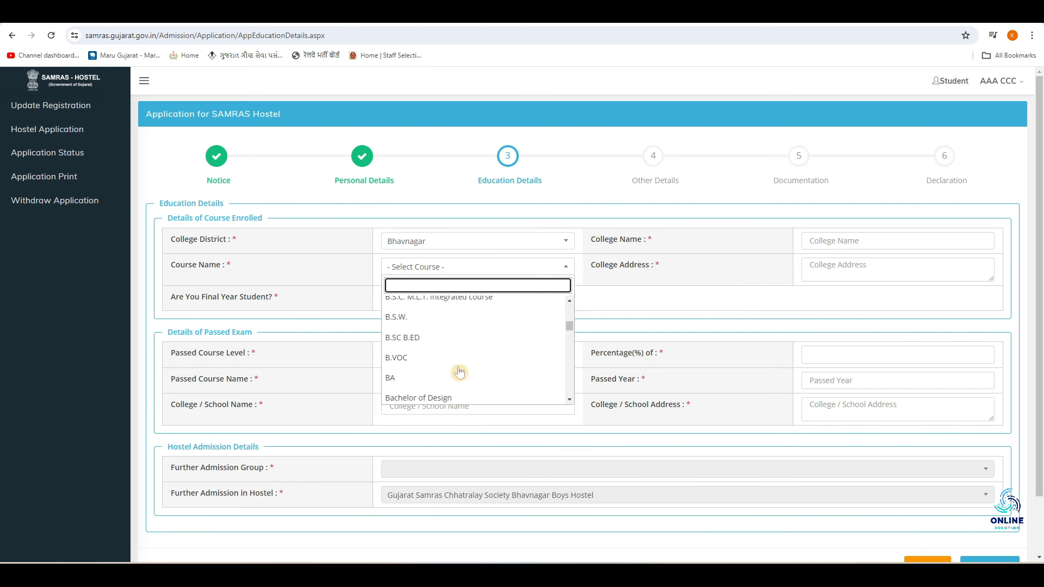
scroll(429, 361, up, 3)
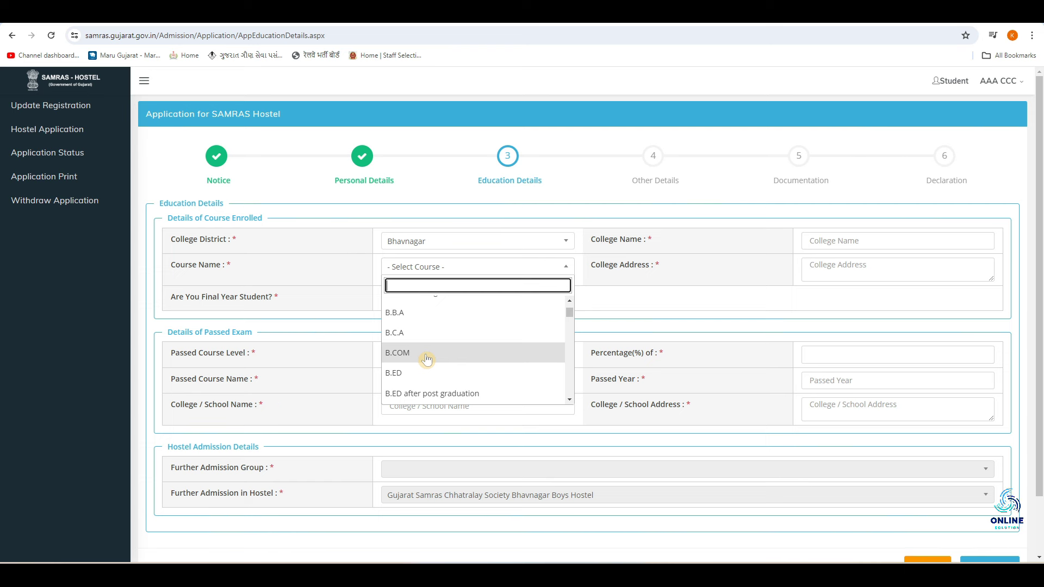
click(427, 359)
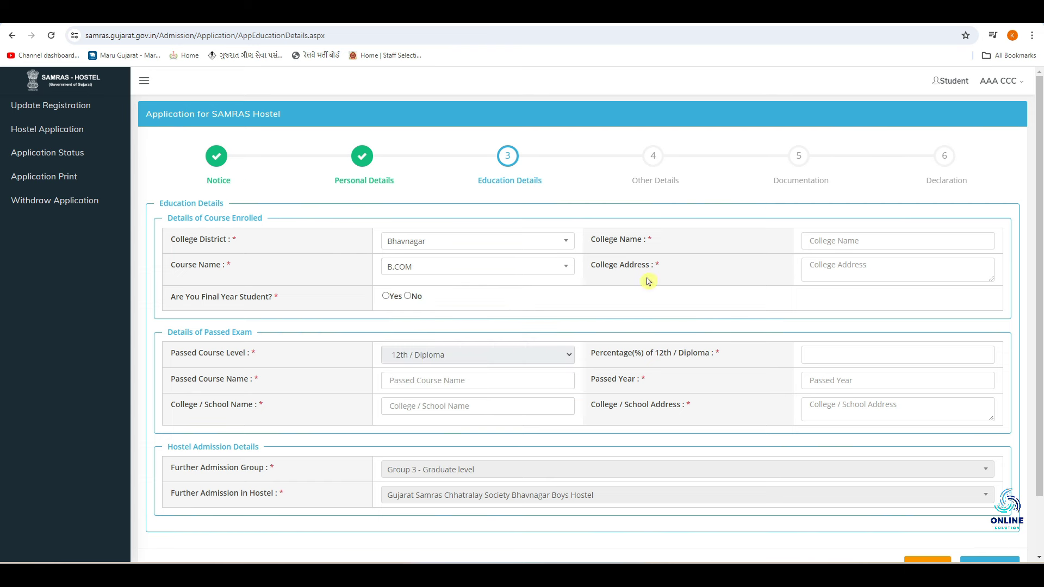
click(829, 273)
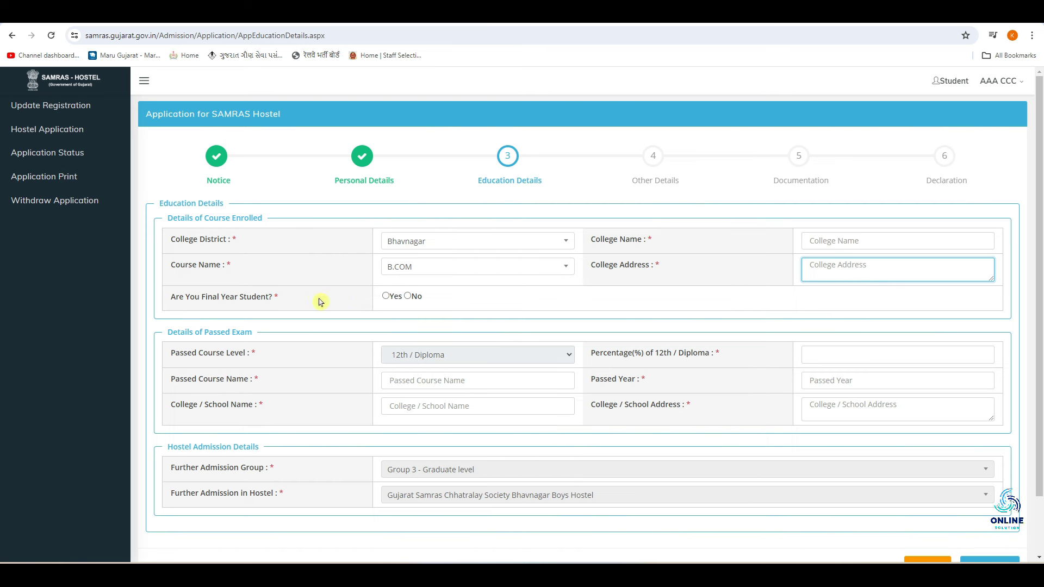
click(408, 297)
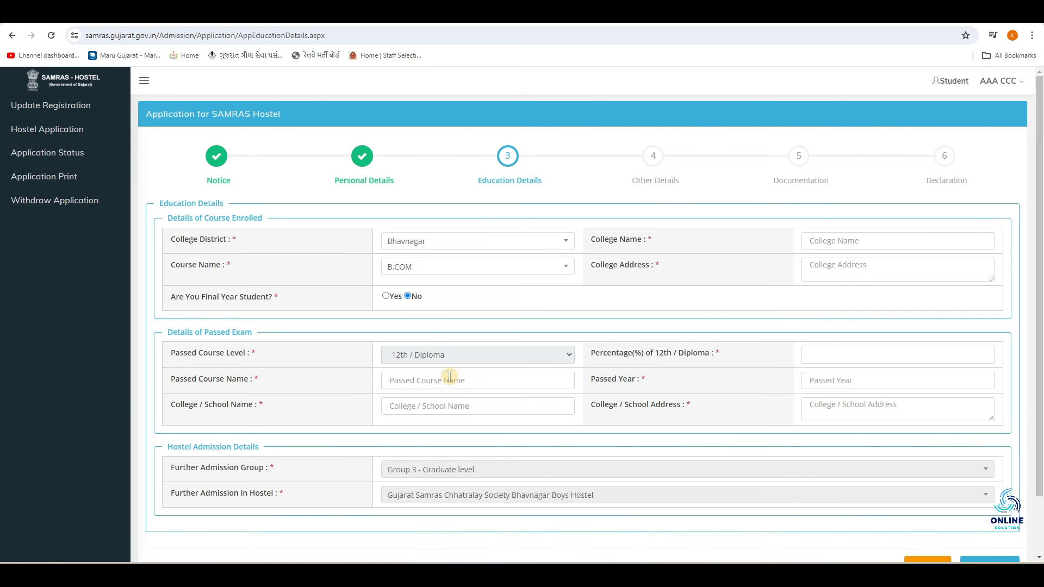
Try M.COM as the enrolled course to view its passed exam level, and set the course back to B.COM
key(Down)
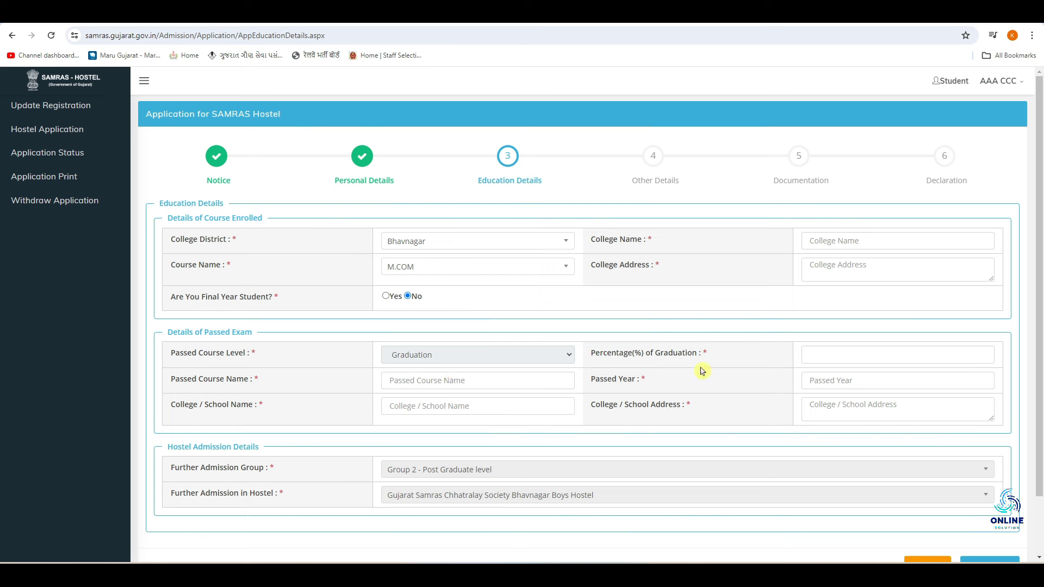
click(438, 267)
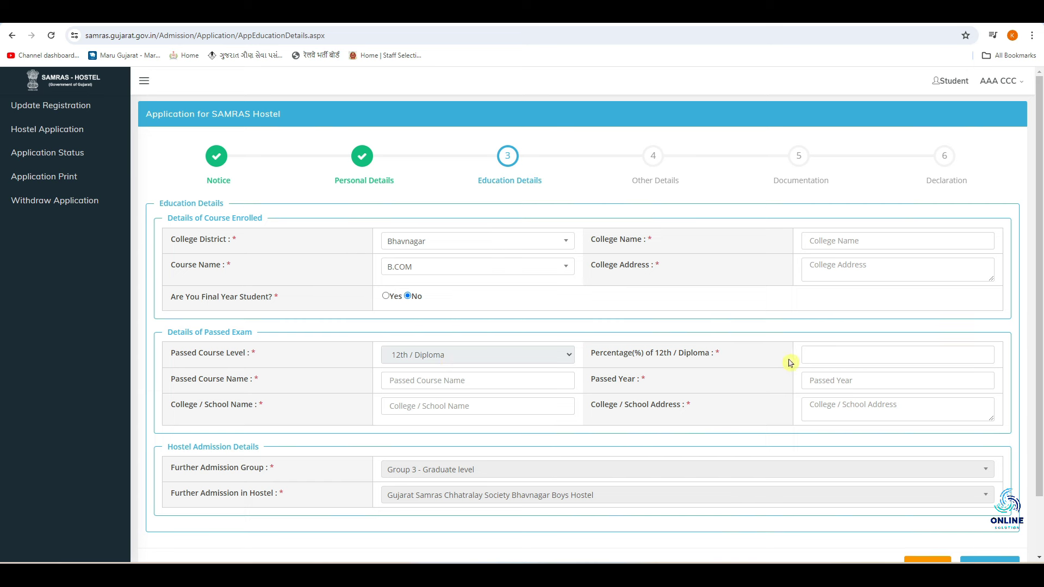
Go through the passed exam's percentage, course name, year, and college/school name and address fields without filling them in
click(831, 357)
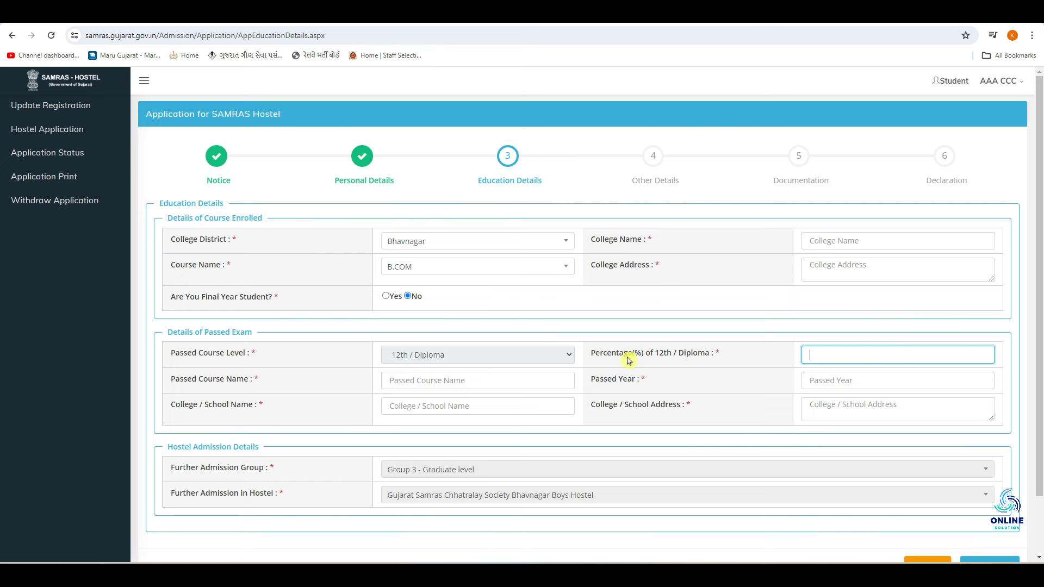
drag(593, 360, 650, 357)
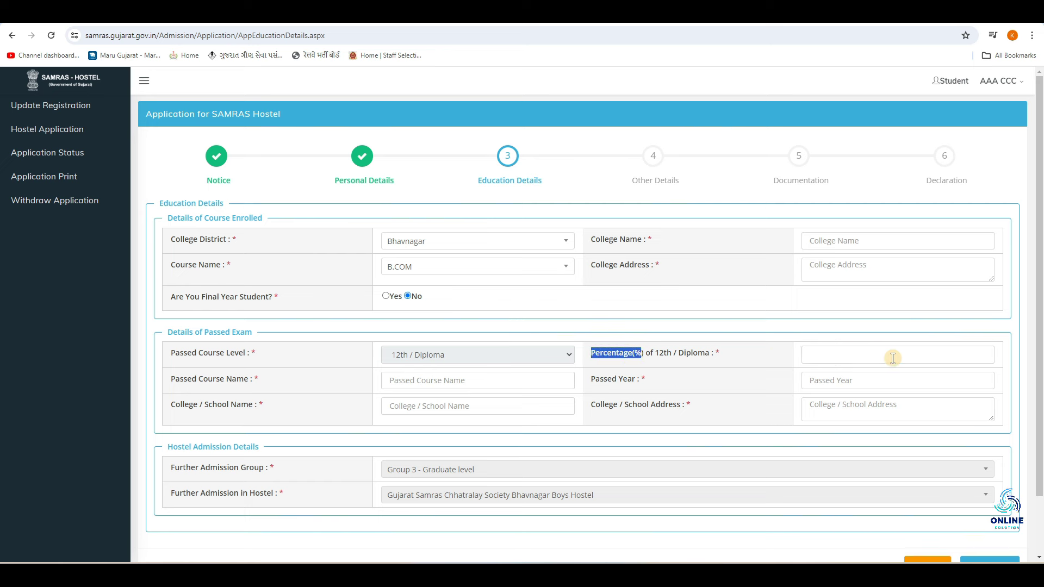
click(893, 358)
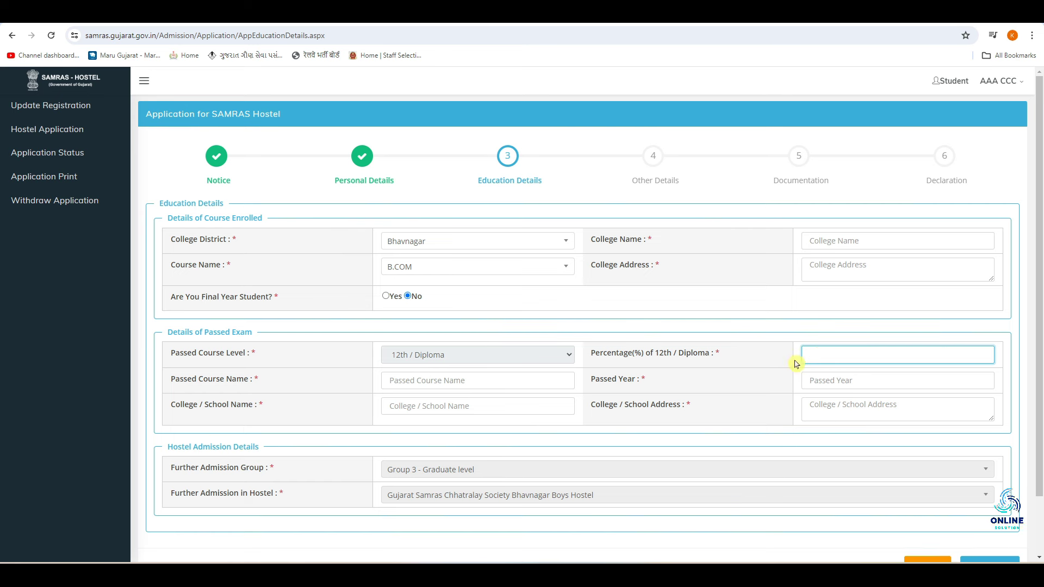
click(209, 389)
click(402, 380)
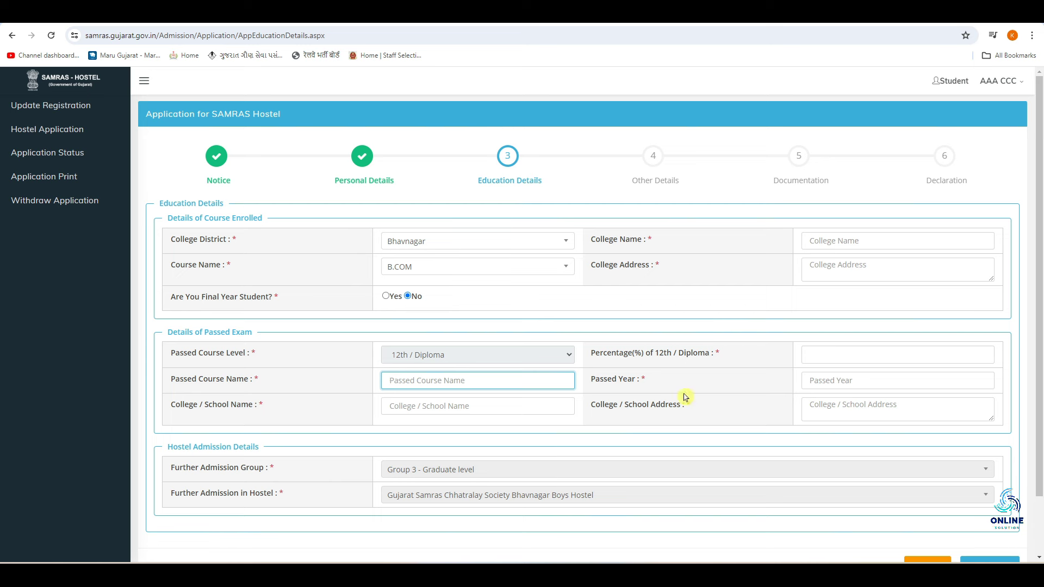
click(705, 394)
click(825, 380)
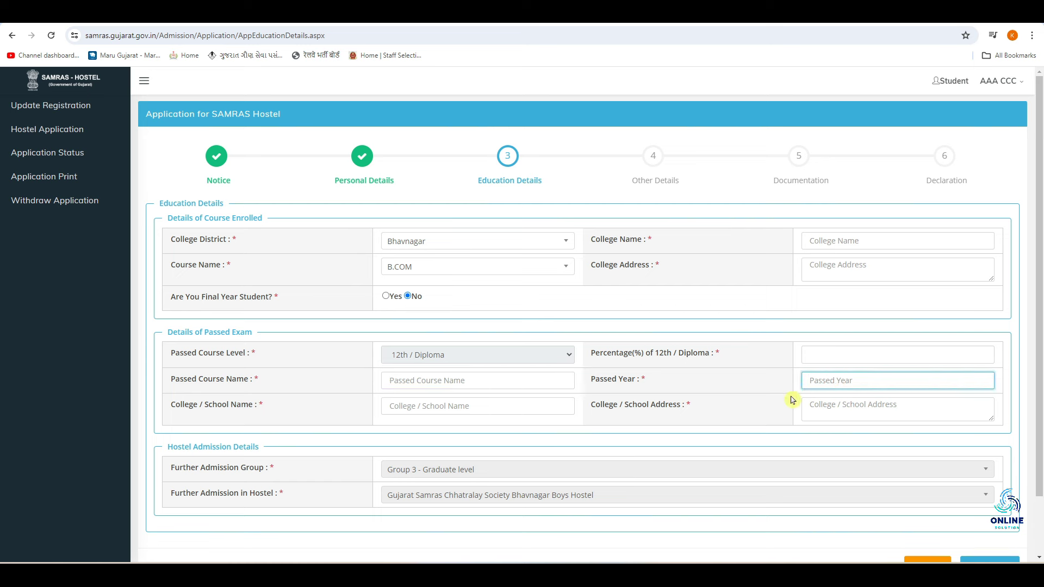
click(286, 411)
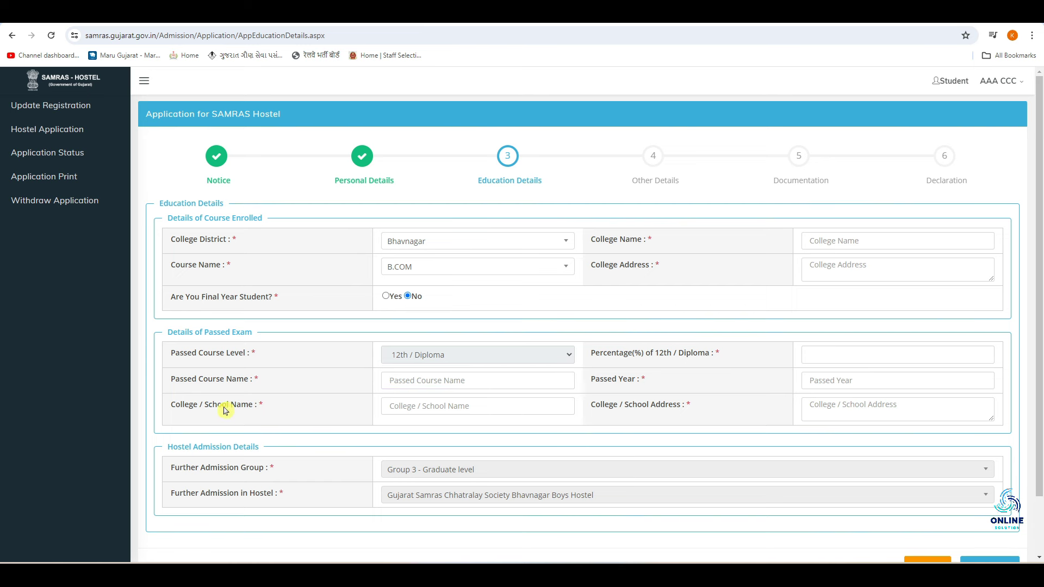
click(419, 405)
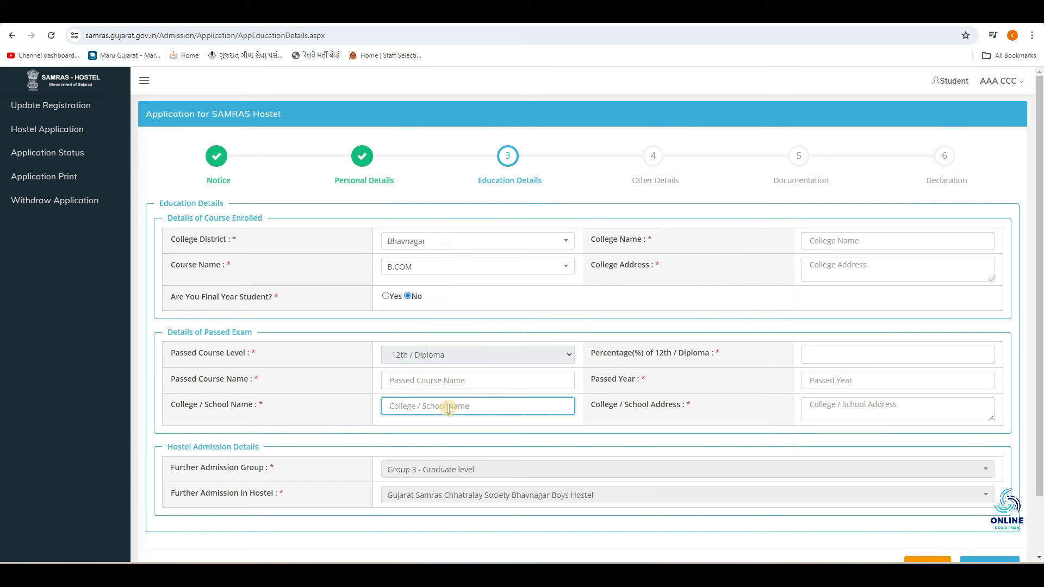
click(656, 421)
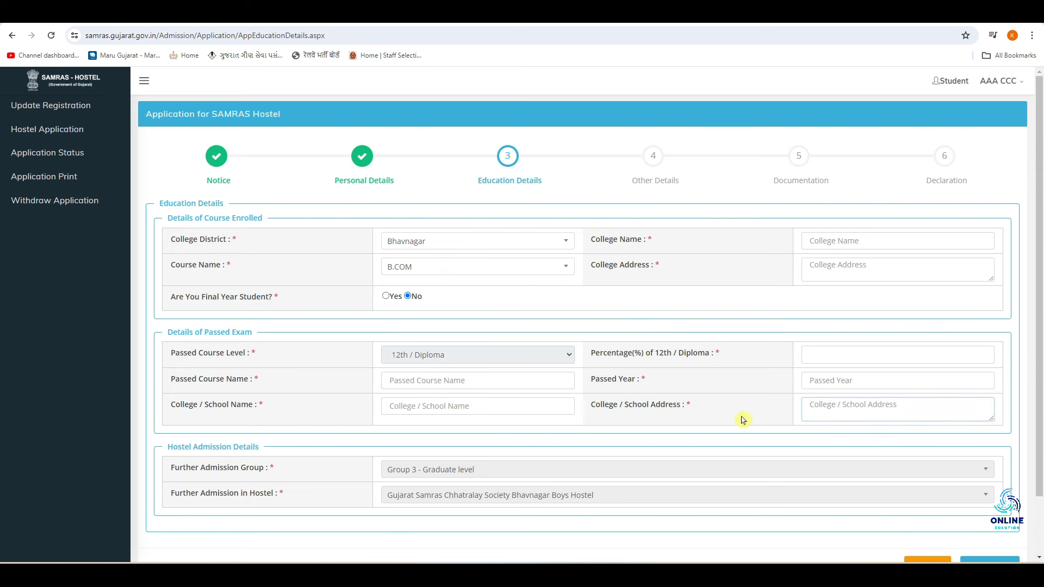
click(814, 410)
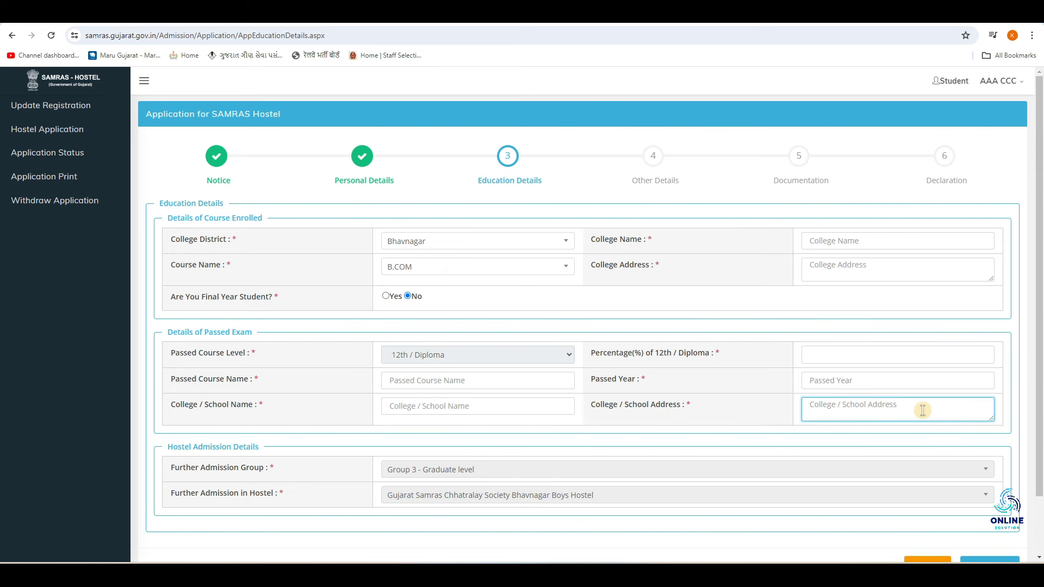
Save the education details and continue to the Other Details stage of the application
scroll(606, 348, down, 1)
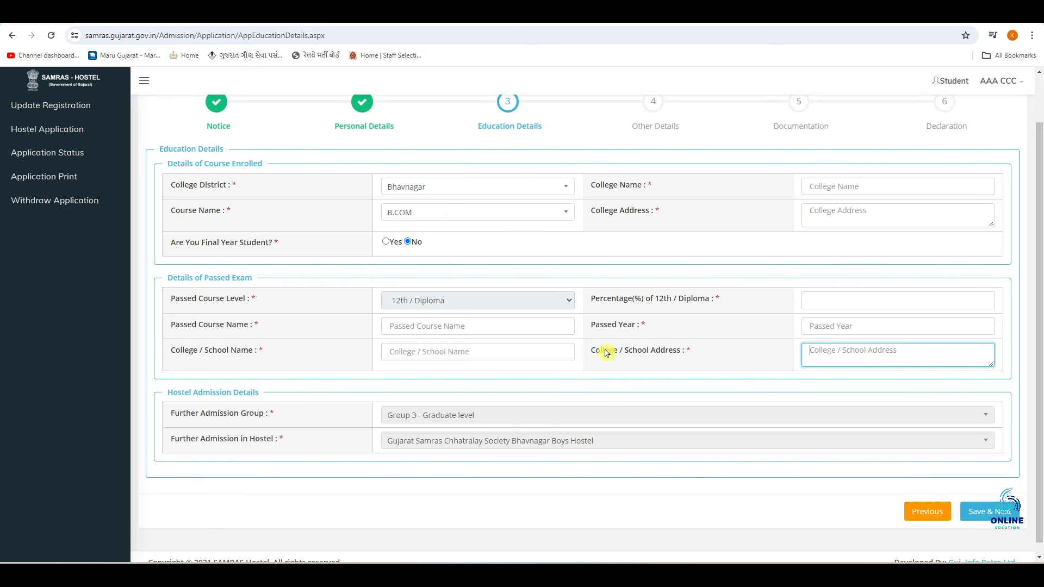
click(989, 512)
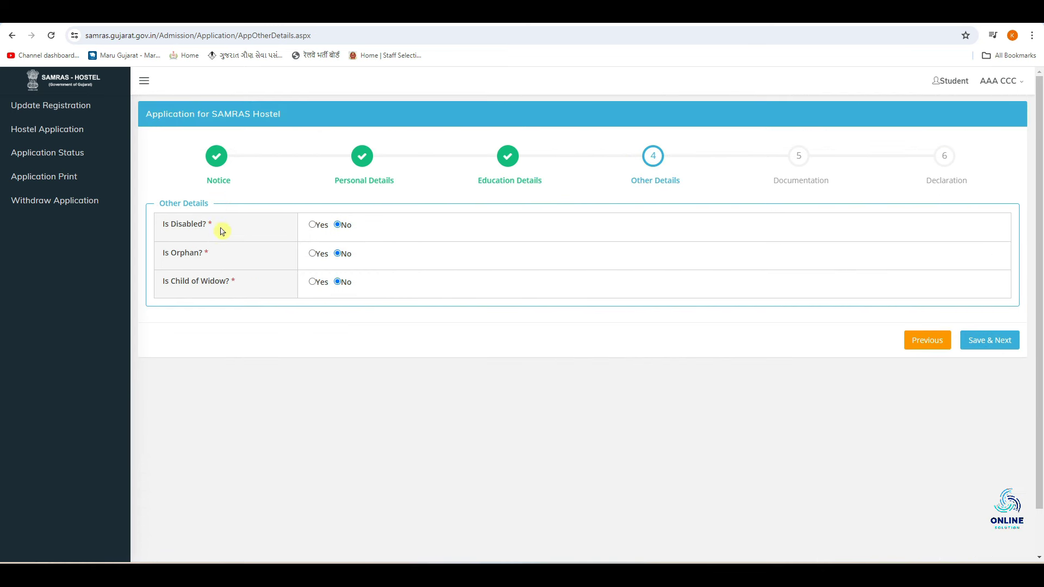
Mark the student as disabled to view the disability type, percentage and certificate fields, and set the answer back to No
click(314, 226)
click(539, 251)
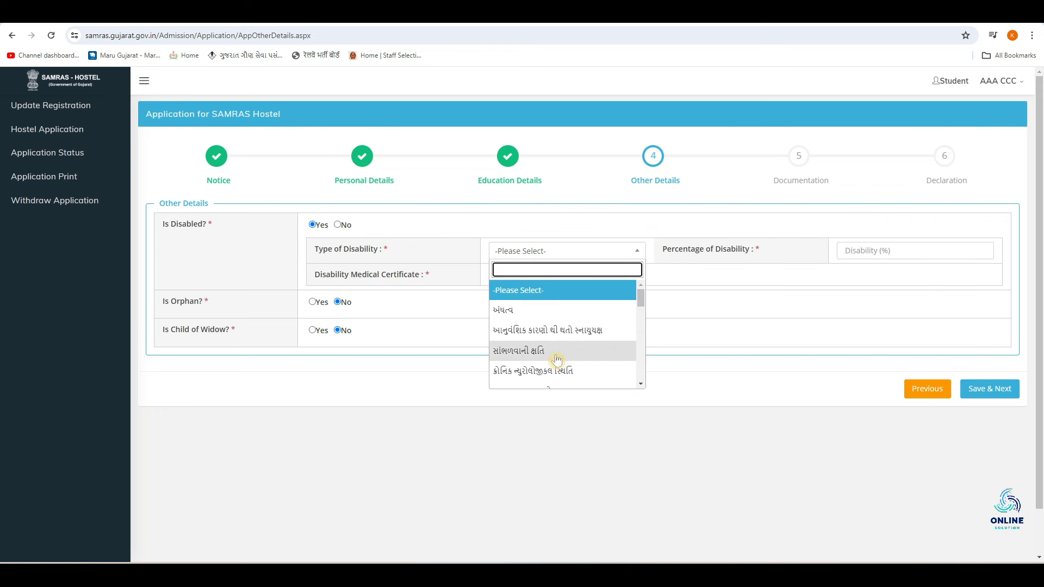
click(747, 301)
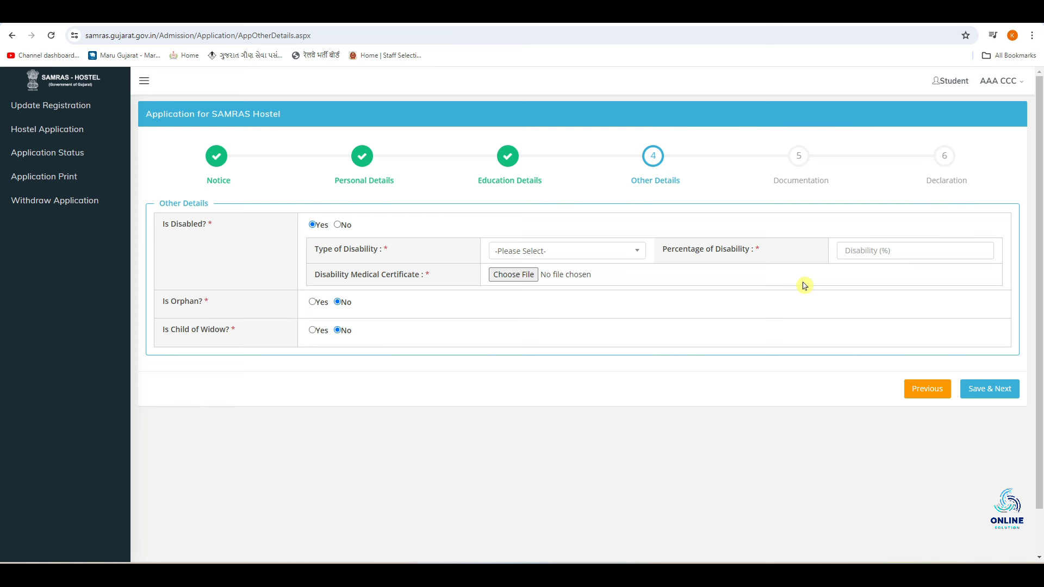
click(900, 249)
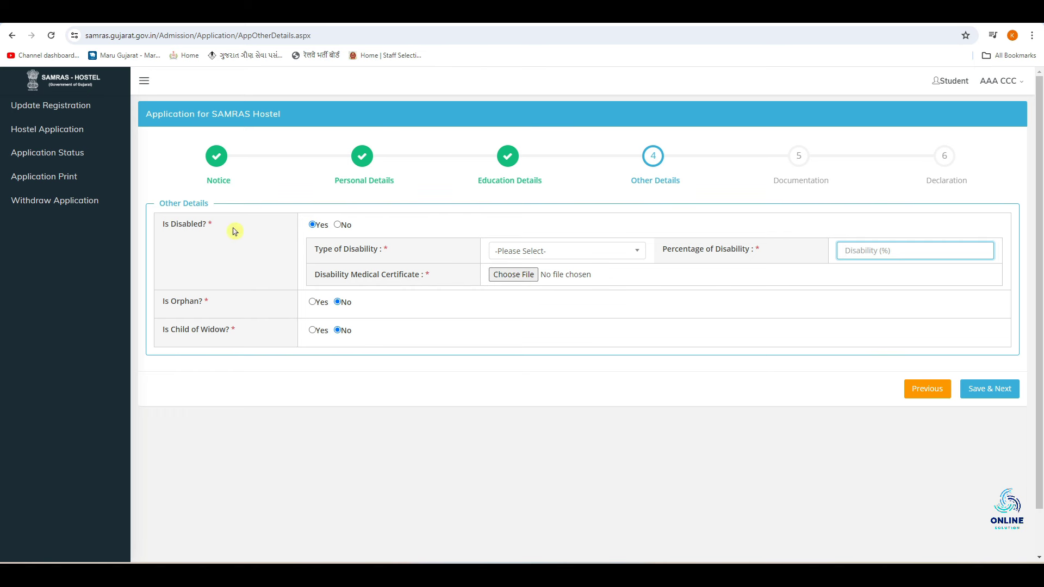
click(338, 225)
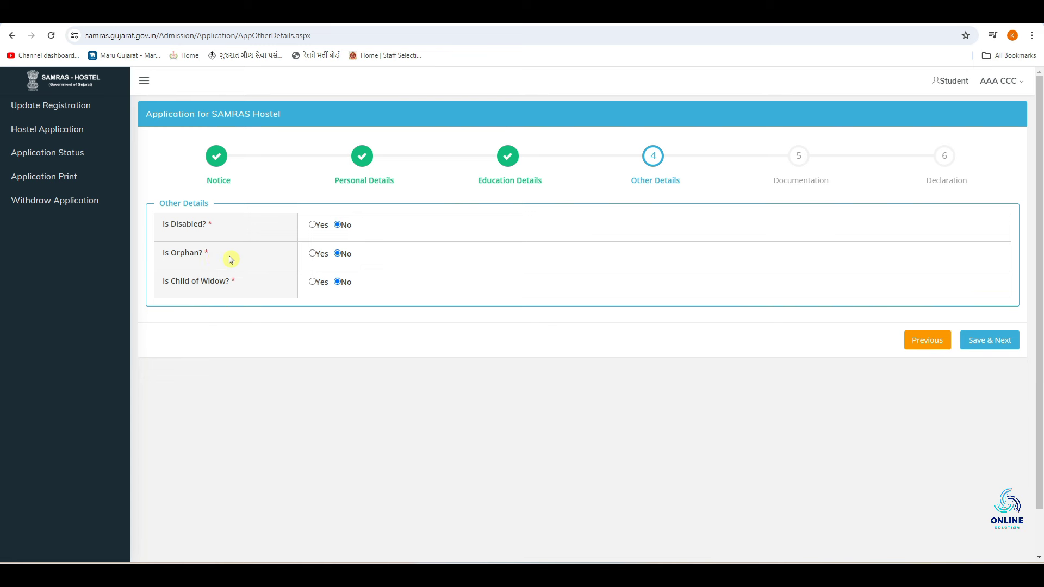
Mark the student as an orphan to view the certificate requirement, and set the answer back to No
click(312, 254)
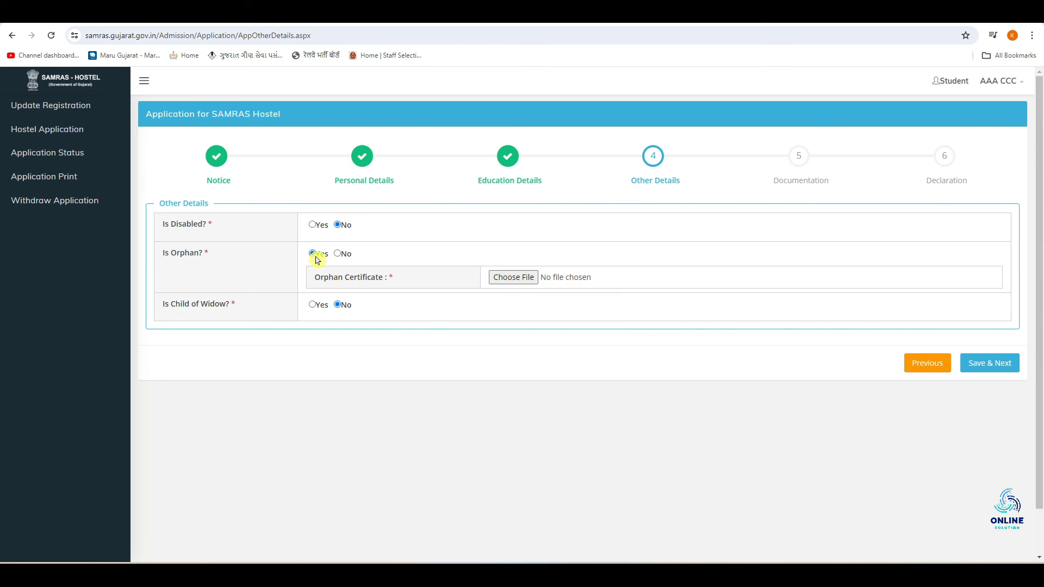
click(338, 254)
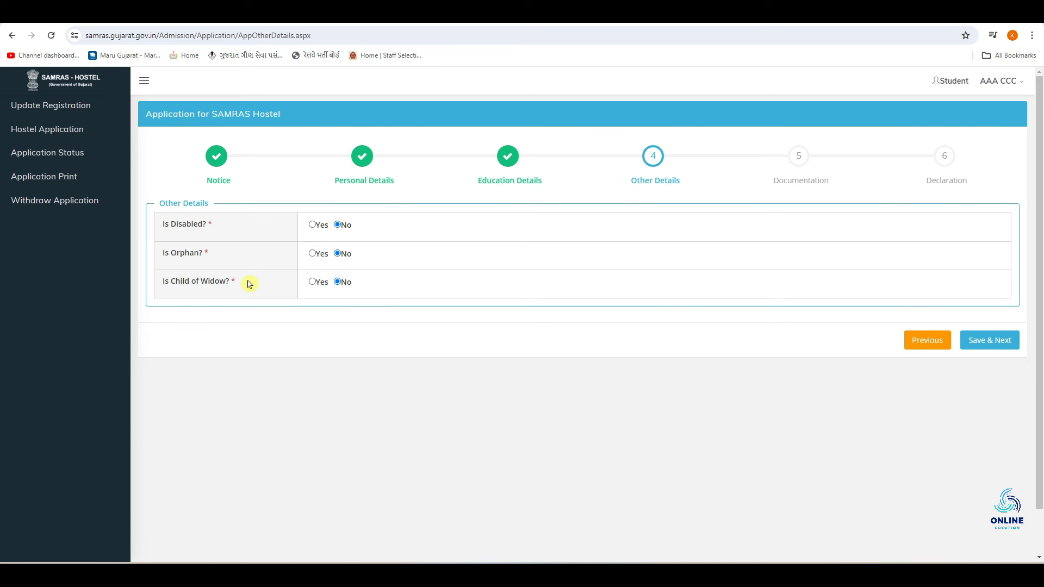
Mark the student as a widow's child to view the proof upload, return the answer to No, and save to continue to Documentation
click(313, 281)
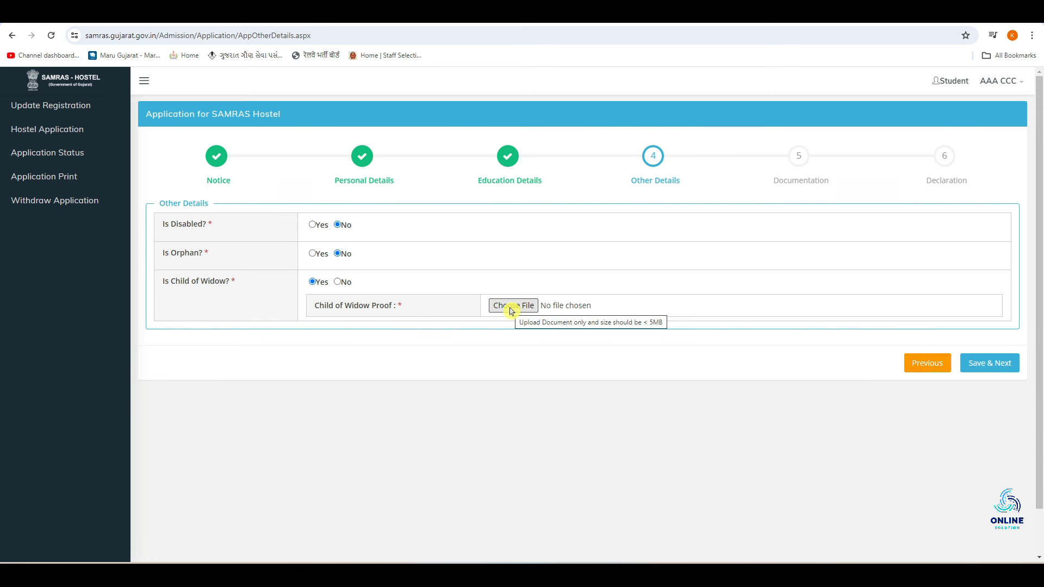
click(339, 283)
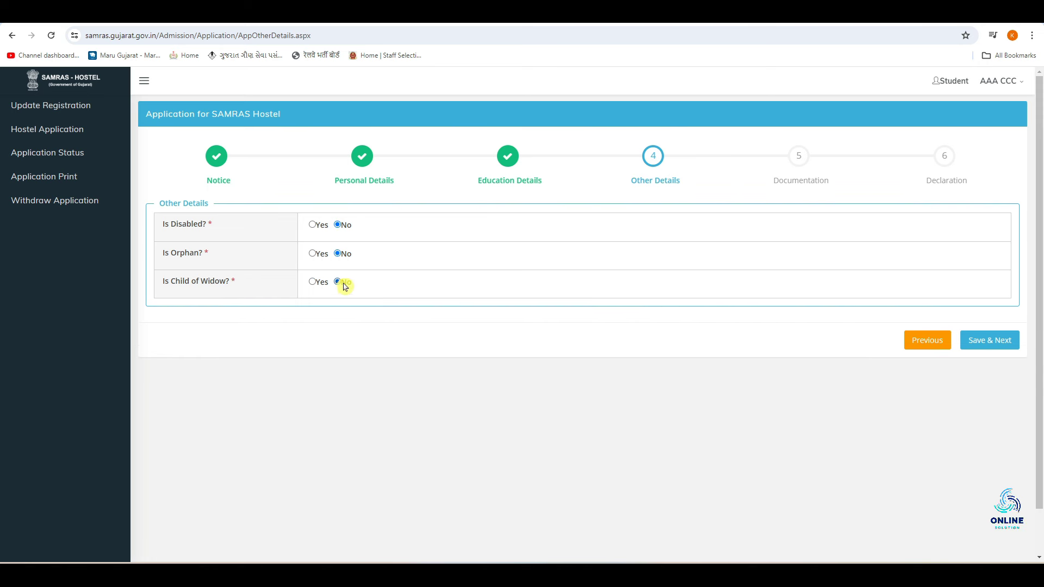
click(988, 345)
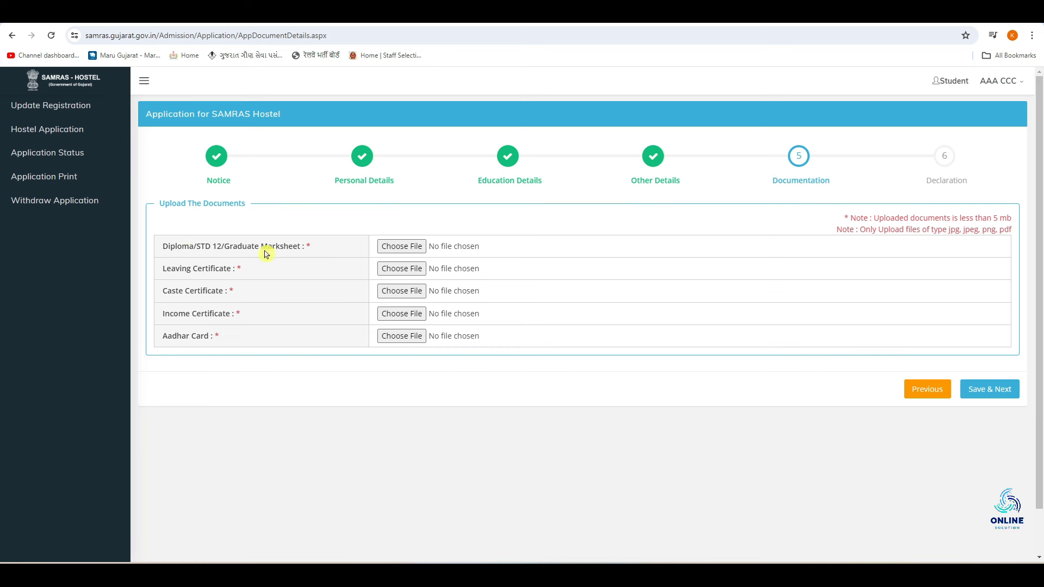
Attach 1.pdf for the marksheet, leaving, caste and income certificates and Aadhar card, and save to continue to the Declaration stage
click(407, 251)
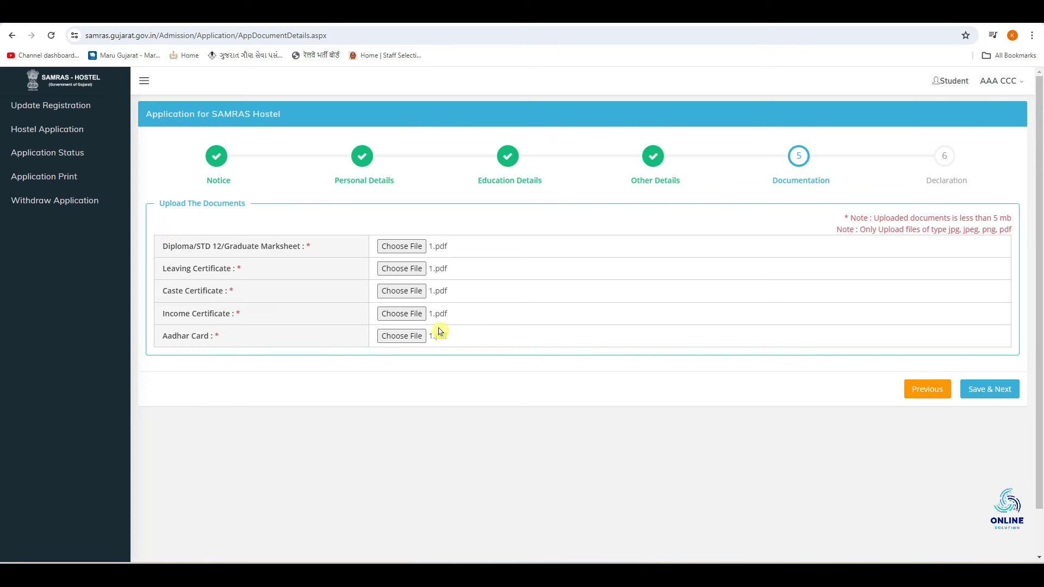
click(998, 397)
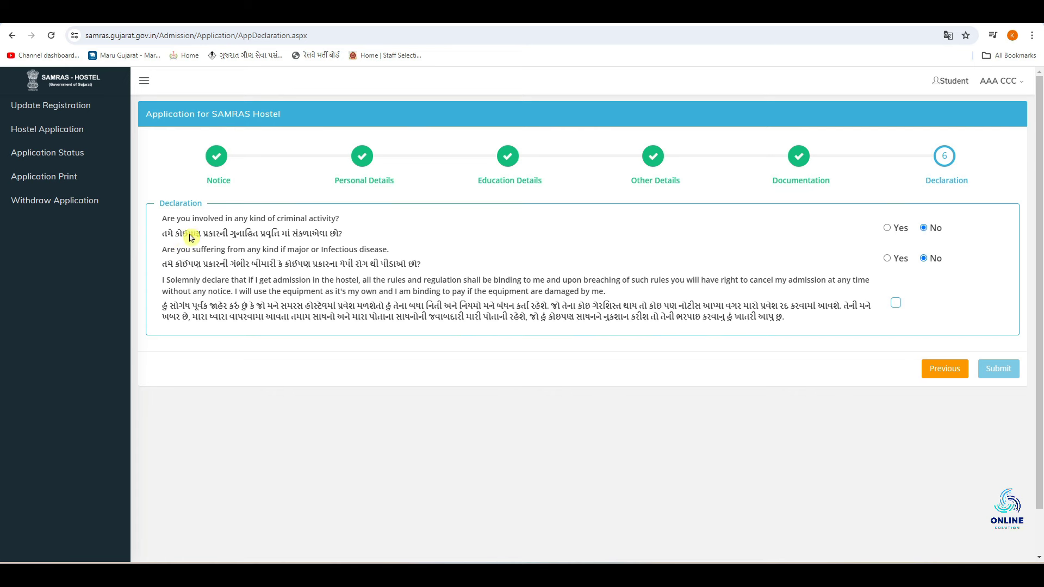
Review the criminal activity and infectious disease questions, keeping both answers at No, and accept the solemn declaration on hostel rules
drag(203, 233, 313, 233)
click(364, 232)
drag(222, 268, 403, 266)
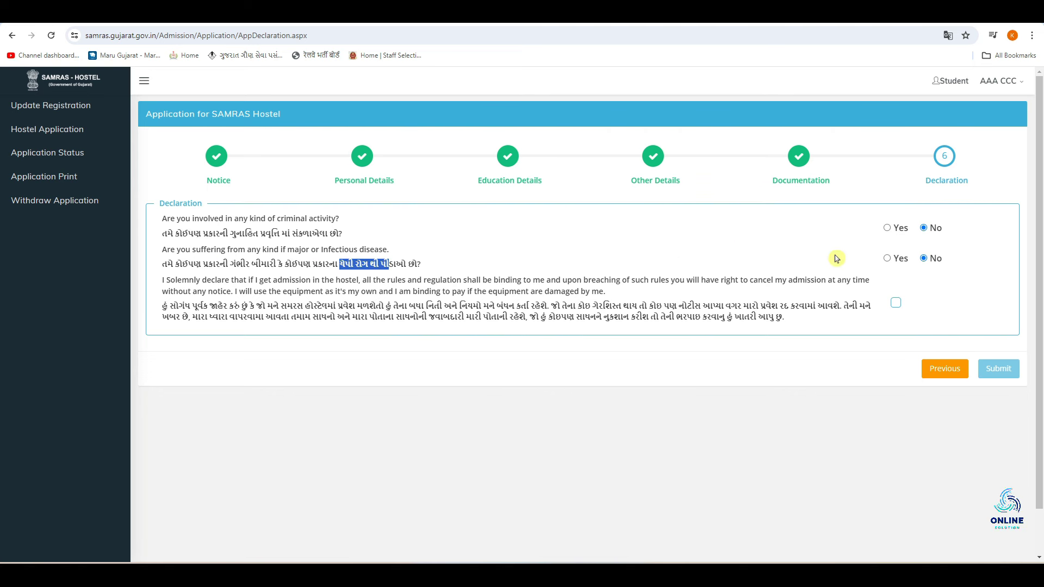
click(471, 252)
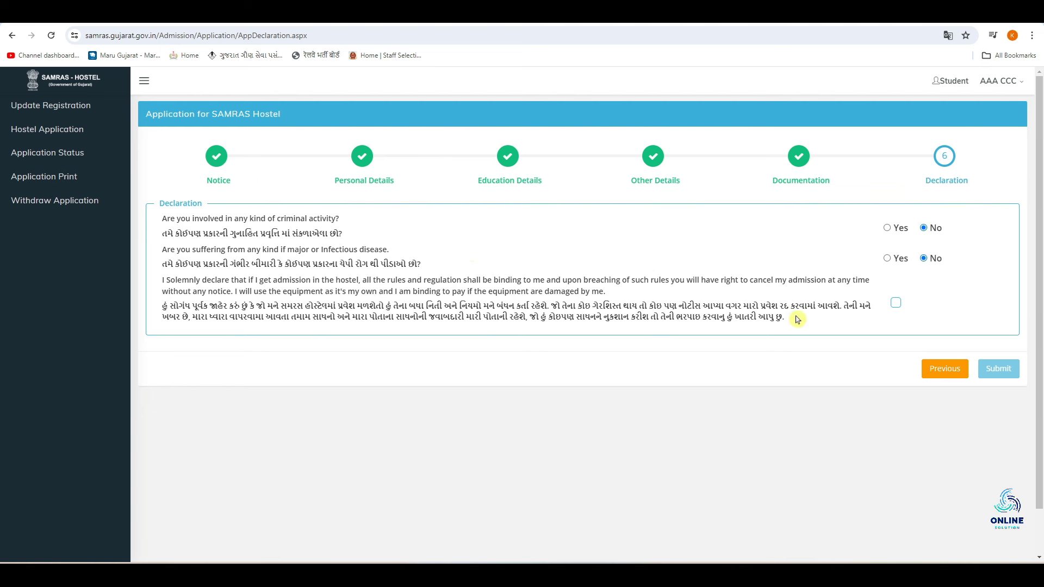
click(896, 307)
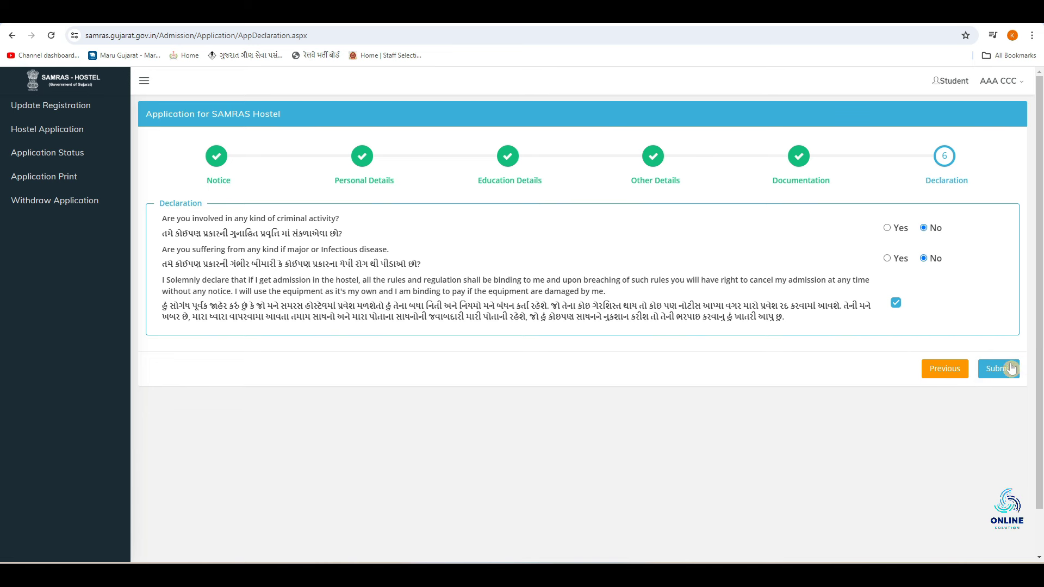